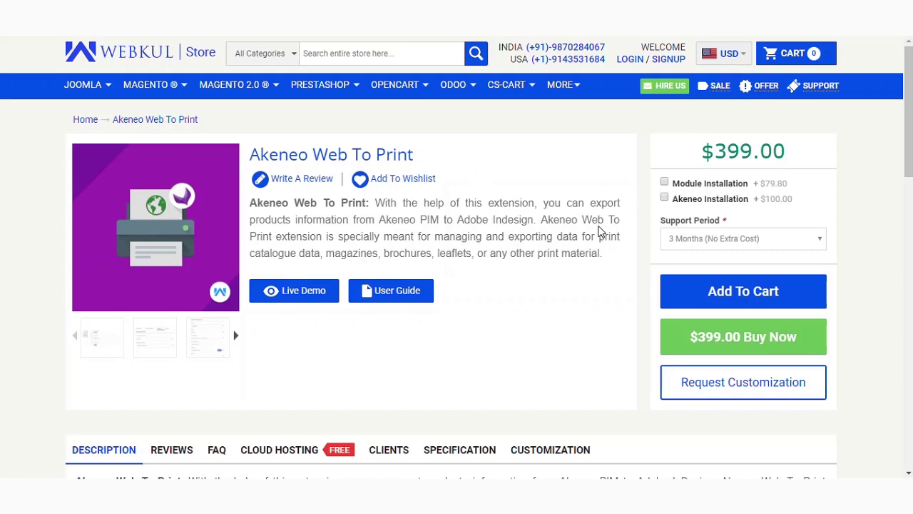
# Step: Scroll through the Akeneo product grid to review the four Adobe_C products
pyautogui.scroll(-4, 482, 263)
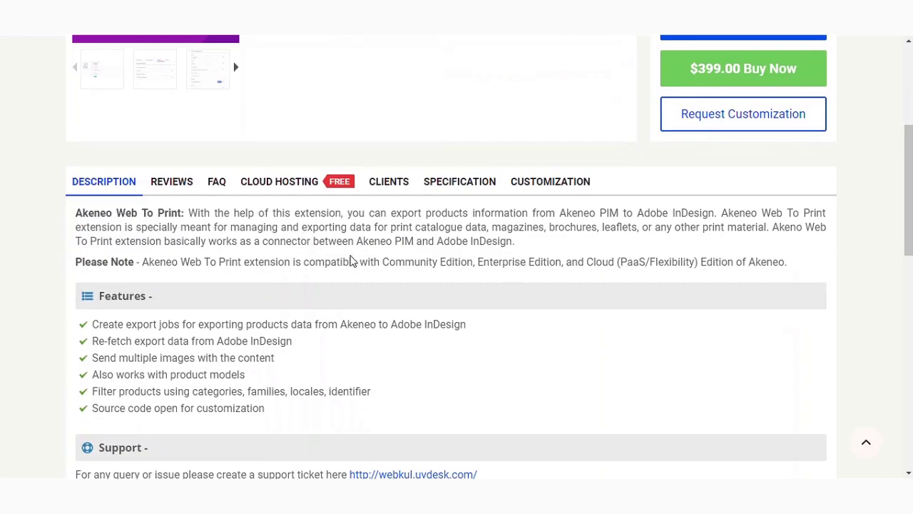
pyautogui.scroll(-10, 388, 267)
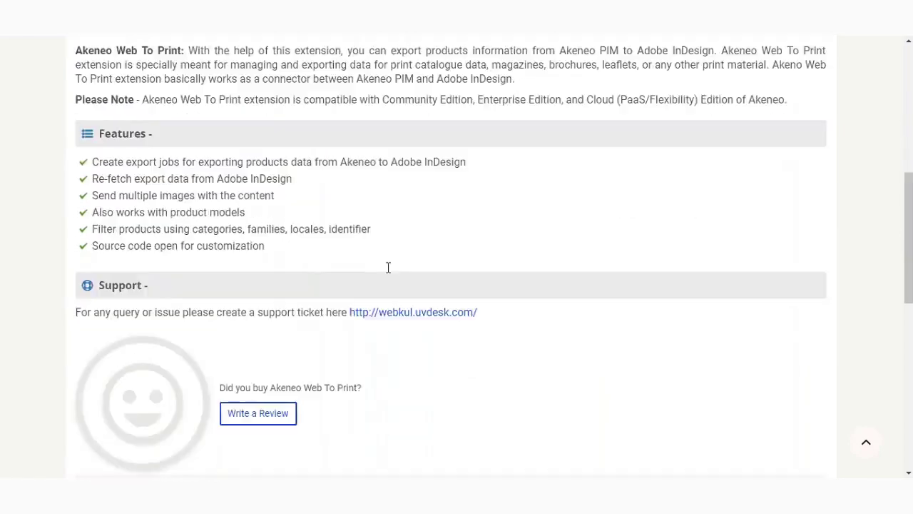
pyautogui.scroll(5, 373, 271)
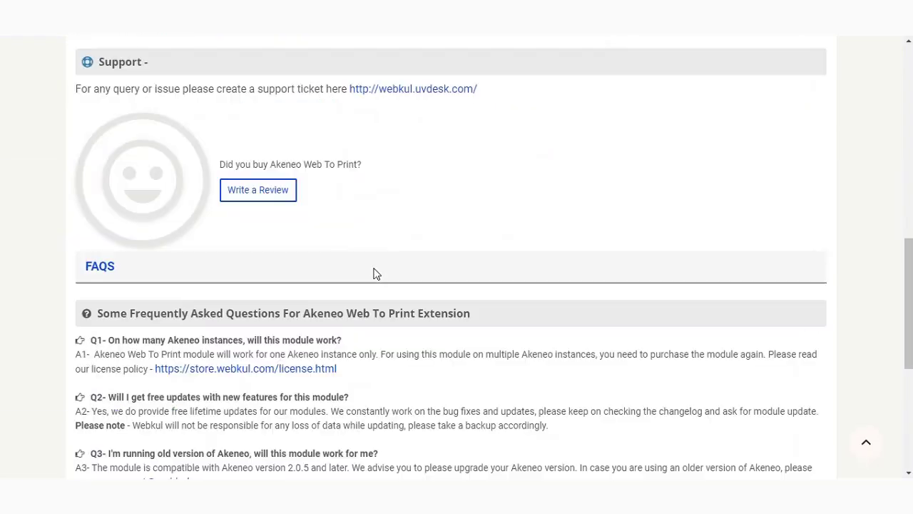
pyautogui.scroll(5, 374, 273)
pyautogui.scroll(5, 374, 272)
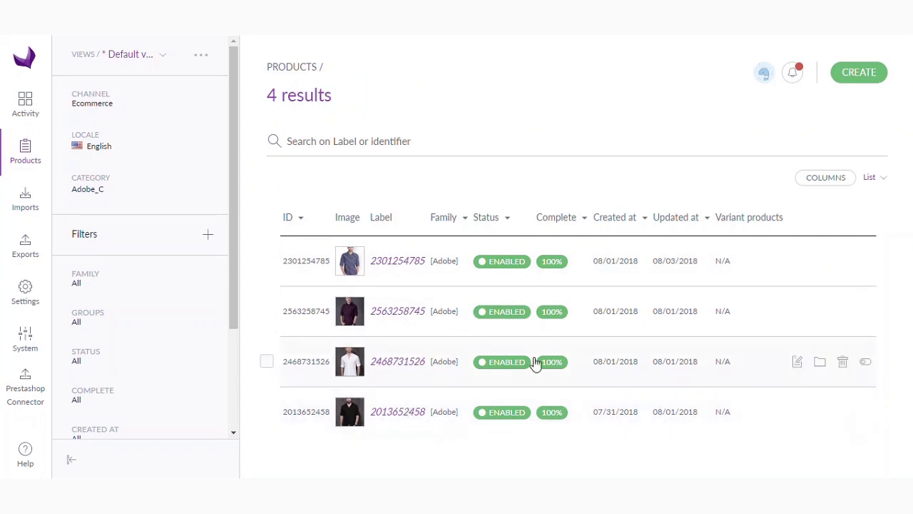
# Step: Start a new export profile with code and label both set to Adobe_Export
pyautogui.click(26, 257)
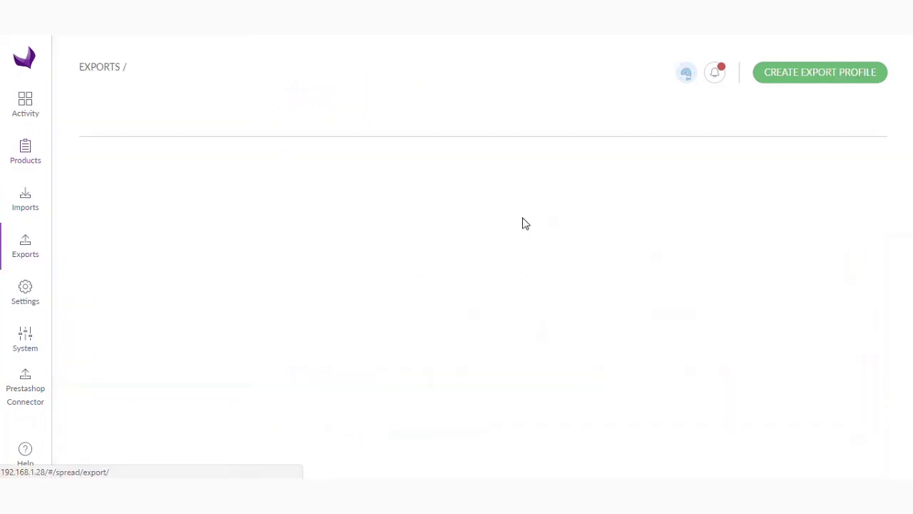
pyautogui.click(826, 84)
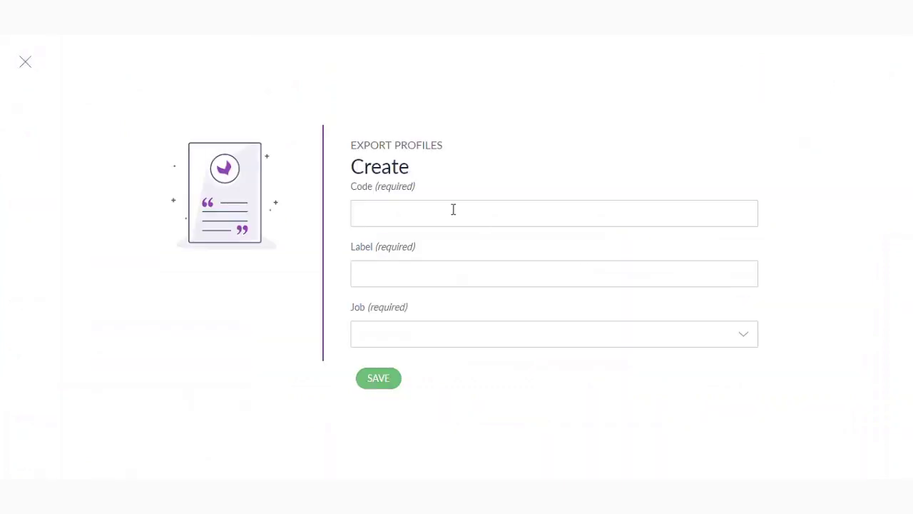
pyautogui.click(451, 209)
pyautogui.write('Ad')
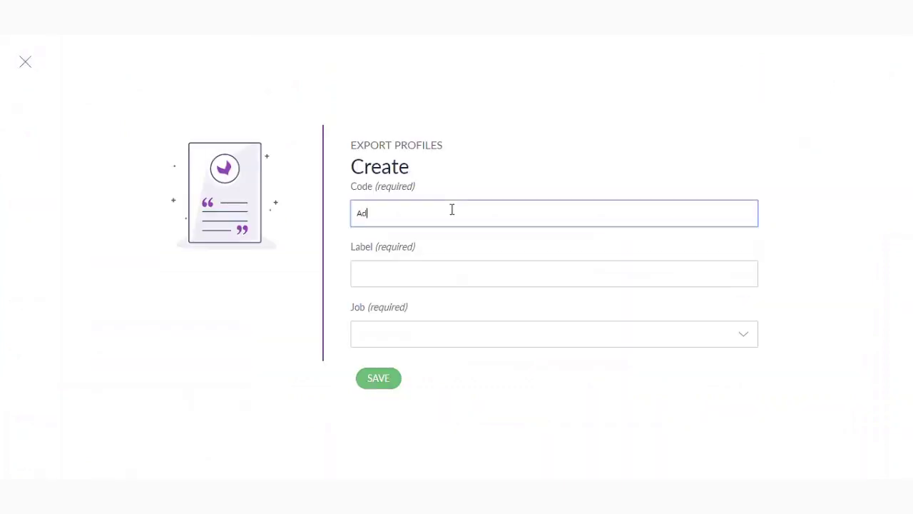
pyautogui.write('obe_Export')
pyautogui.press('Tab')
pyautogui.write('A')
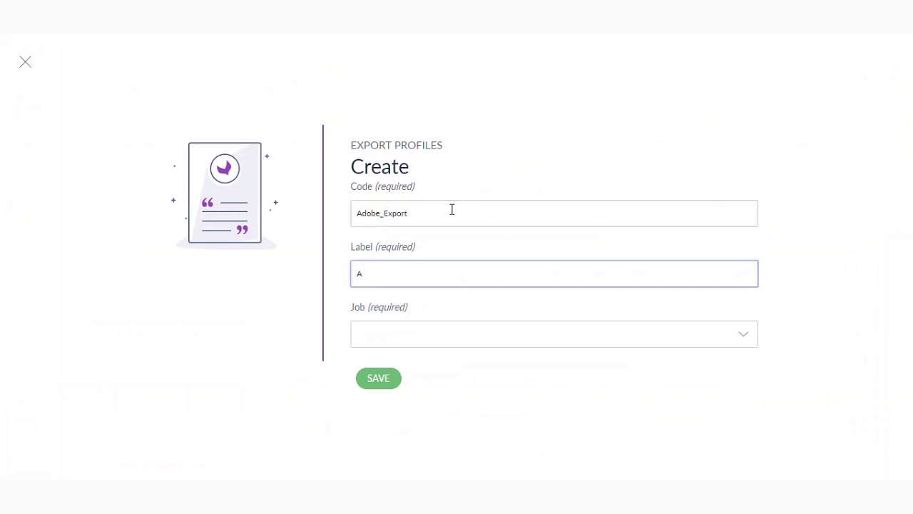
pyautogui.write('dobe_Export')
# Step: Choose the Web2Print Export job, save, and change the duplicate code to Adobe_Export1
pyautogui.click(620, 346)
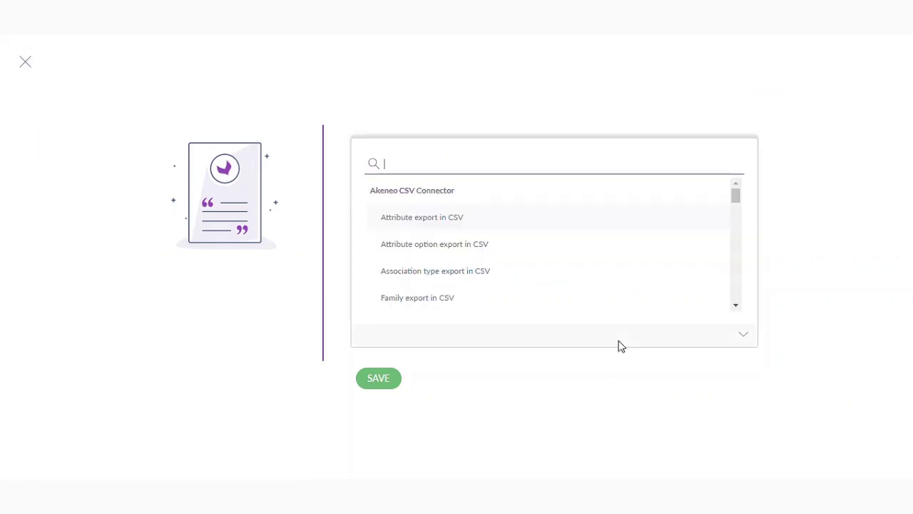
pyautogui.write('web')
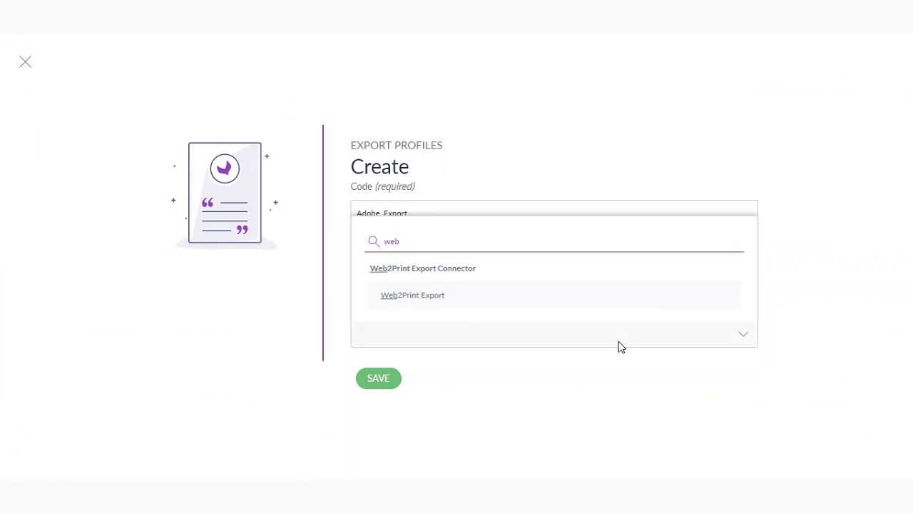
pyautogui.click(450, 300)
pyautogui.click(369, 388)
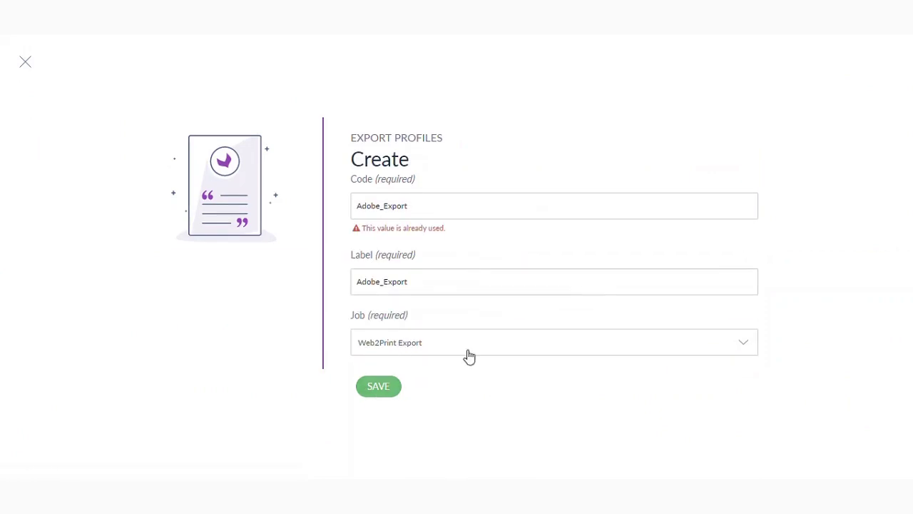
pyautogui.click(435, 209)
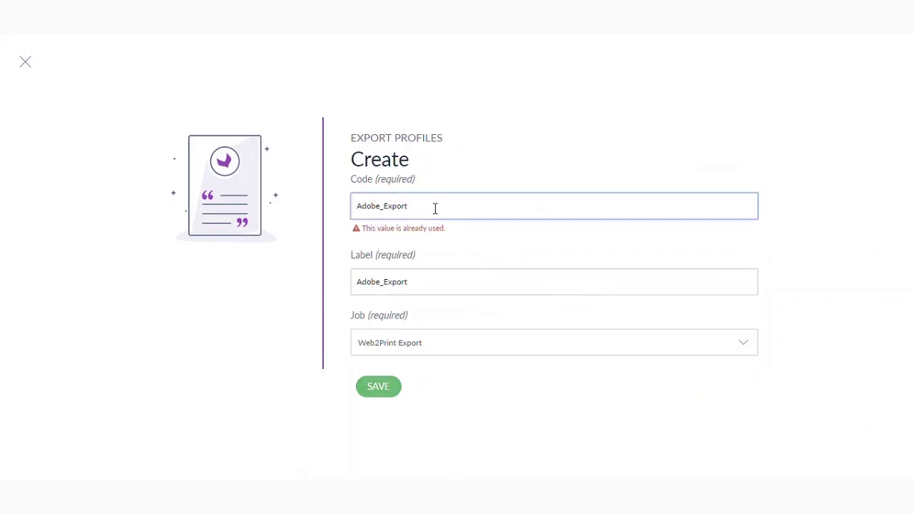
pyautogui.write('1')
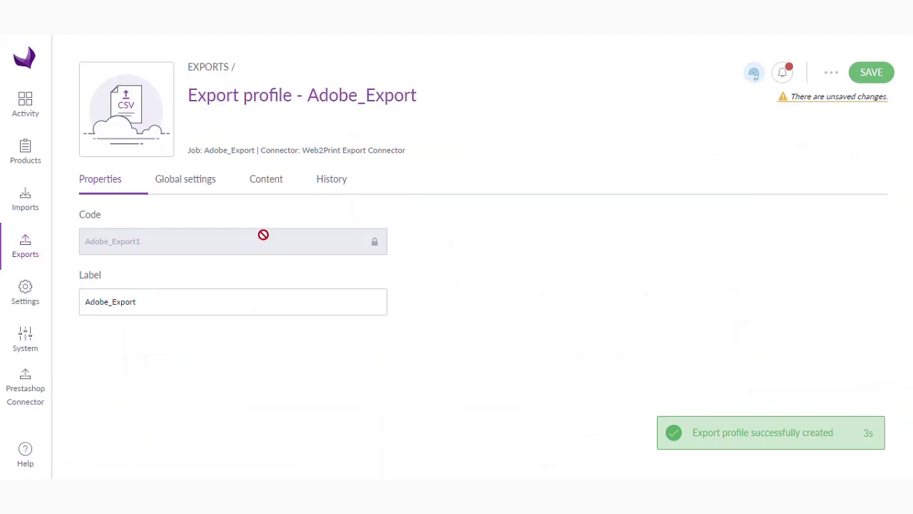
# Step: On the Content tab, set the Family filter to Adobe
pyautogui.click(191, 185)
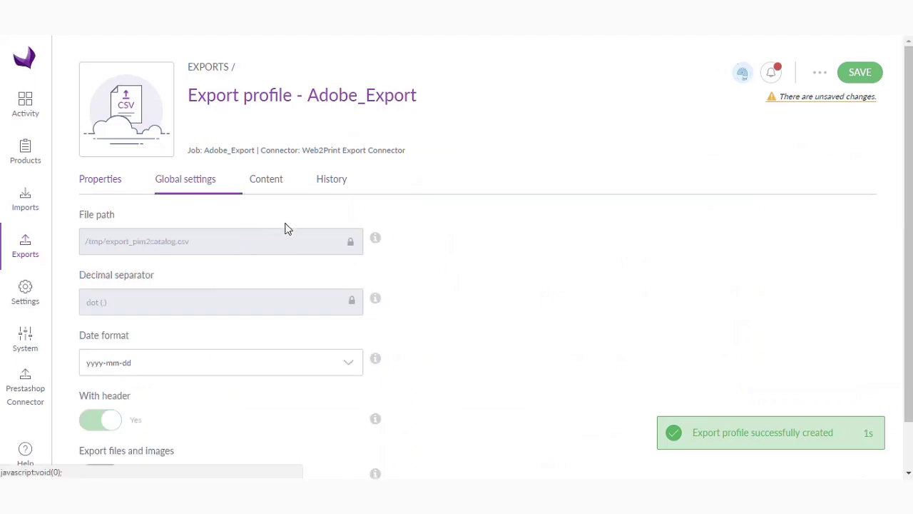
pyautogui.click(277, 185)
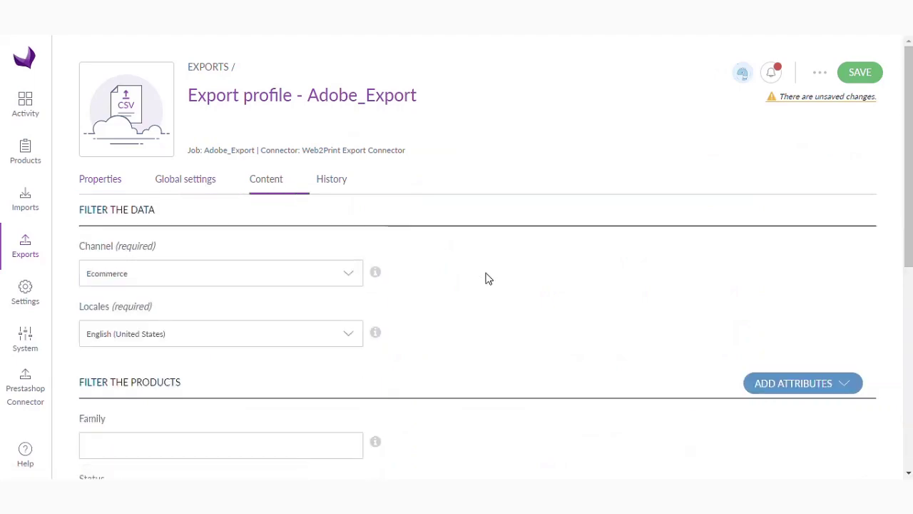
pyautogui.scroll(-1, 485, 278)
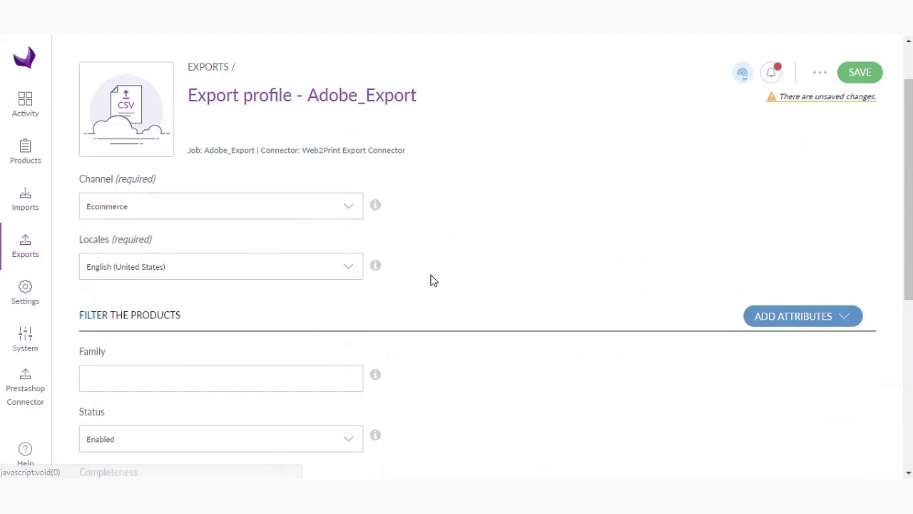
pyautogui.scroll(-3, 432, 279)
pyautogui.scroll(1, 340, 236)
pyautogui.moveTo(385, 251)
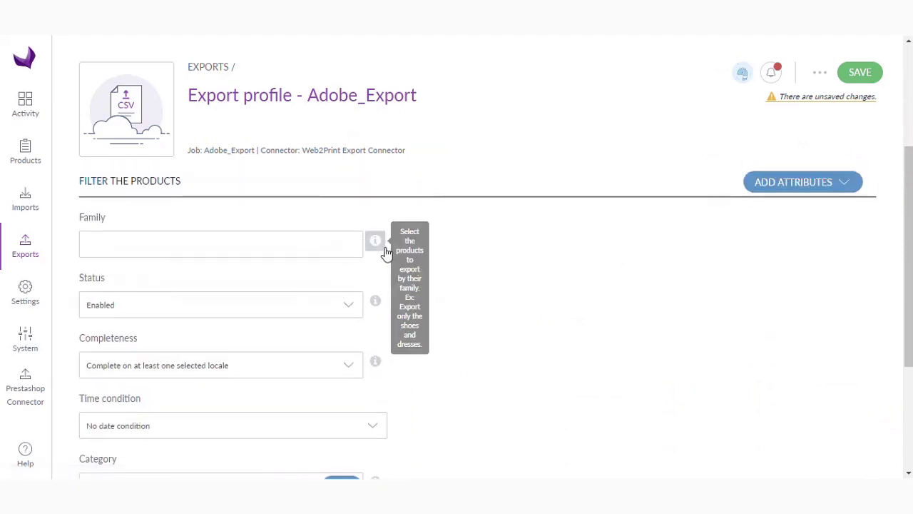
pyautogui.click(275, 247)
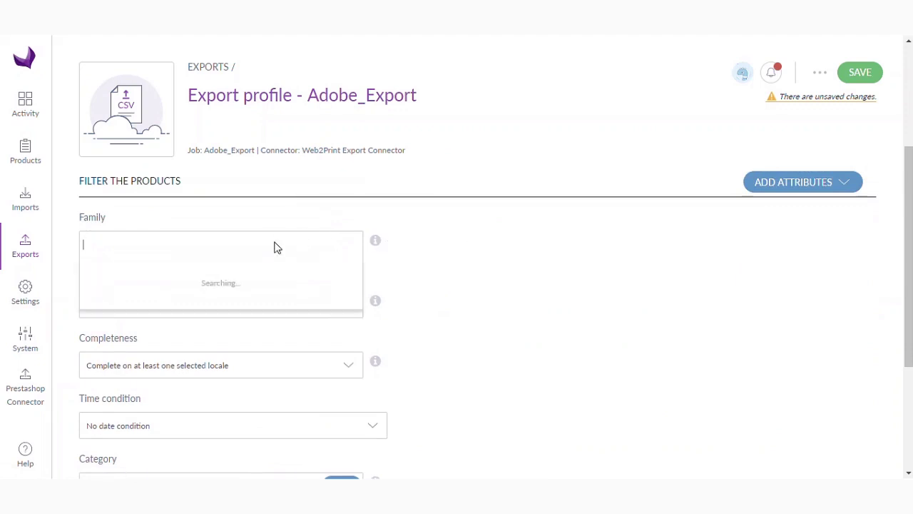
pyautogui.write('ad')
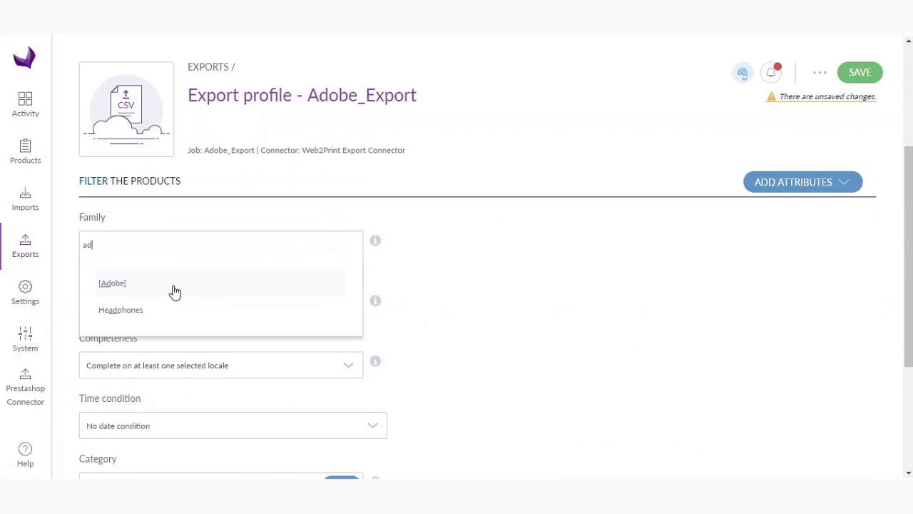
pyautogui.click(171, 286)
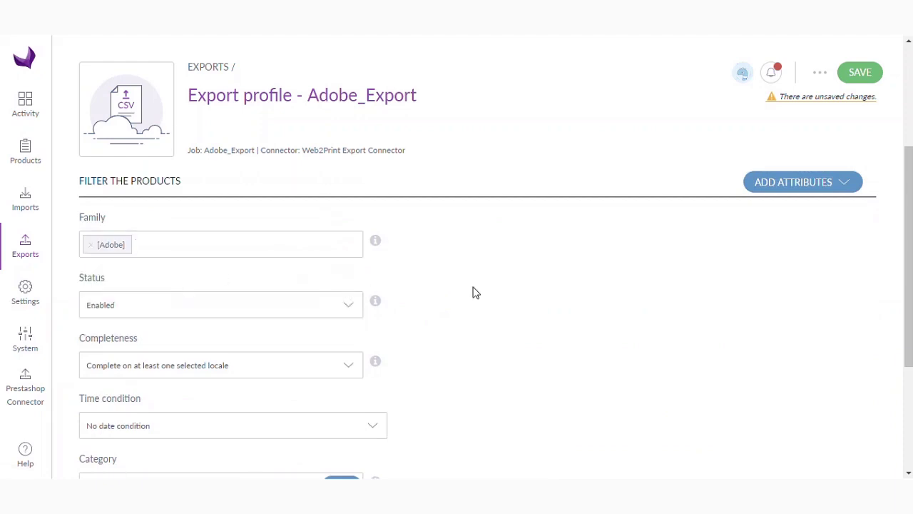
# Step: Review the filters, keeping Status Enabled, default completeness and no time condition
pyautogui.scroll(-1, 472, 293)
pyautogui.scroll(-1, 472, 292)
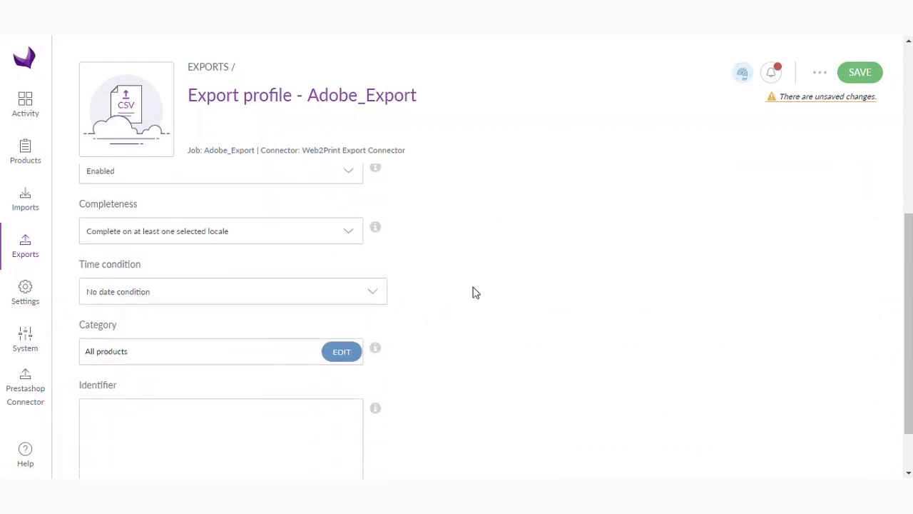
pyautogui.scroll(1, 465, 292)
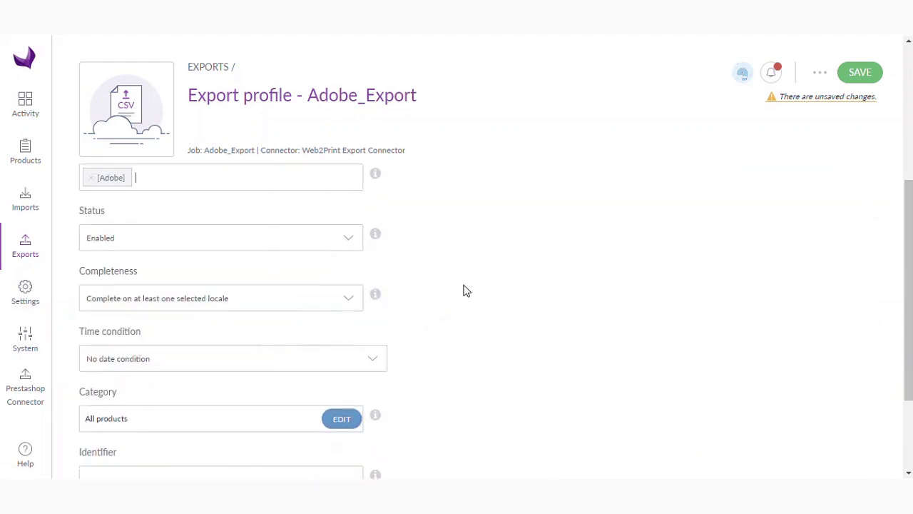
pyautogui.click(347, 247)
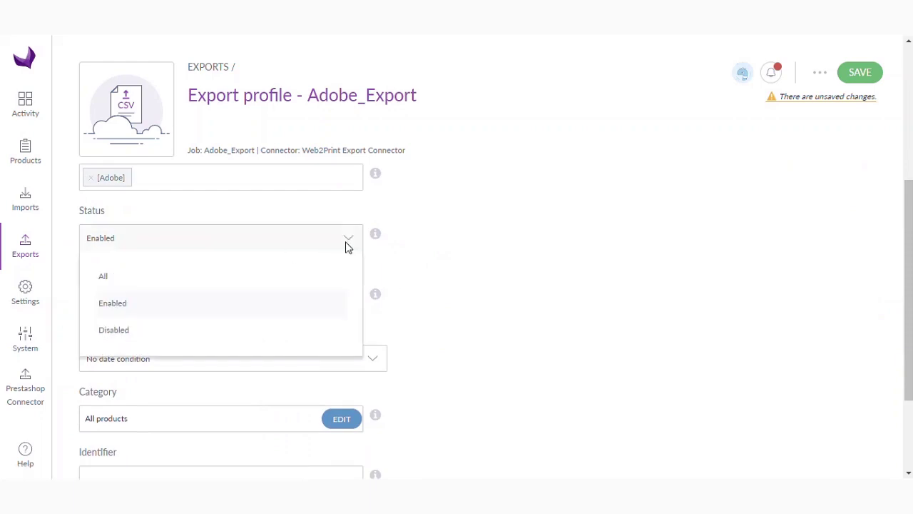
pyautogui.click(450, 238)
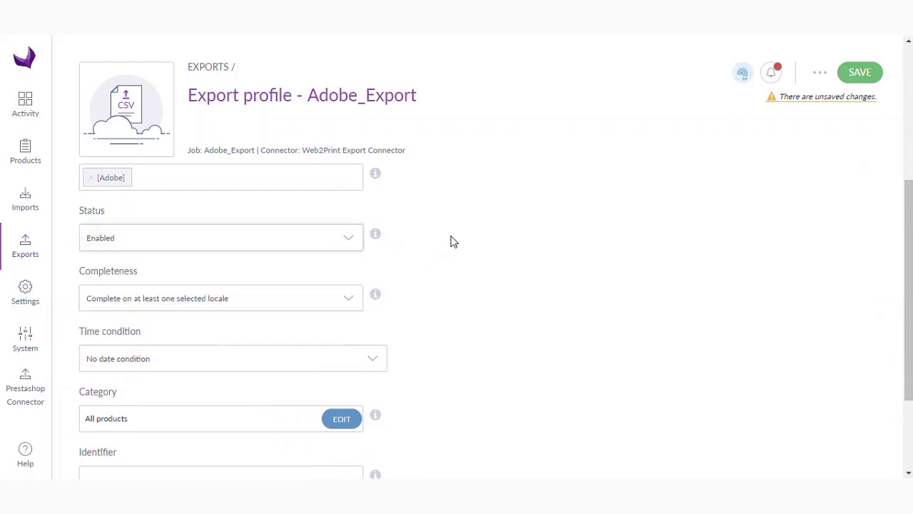
pyautogui.click(299, 310)
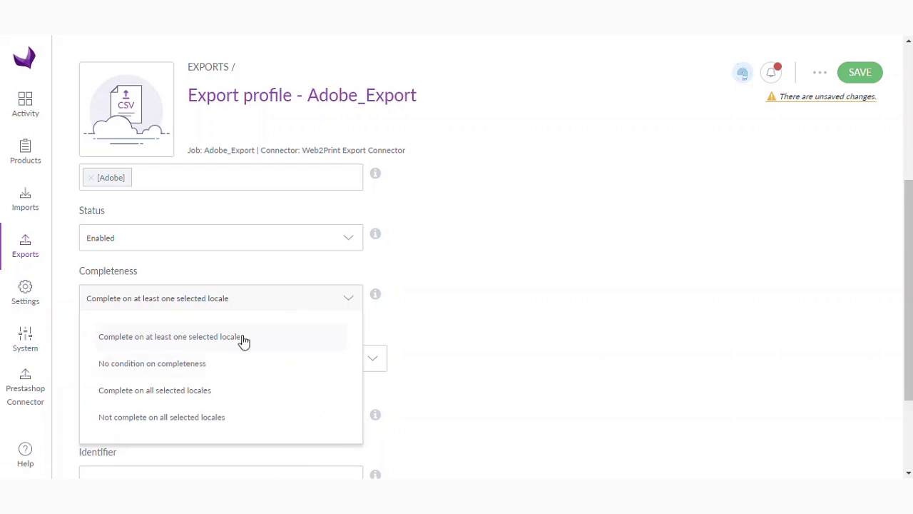
pyautogui.click(470, 327)
pyautogui.scroll(-1, 473, 328)
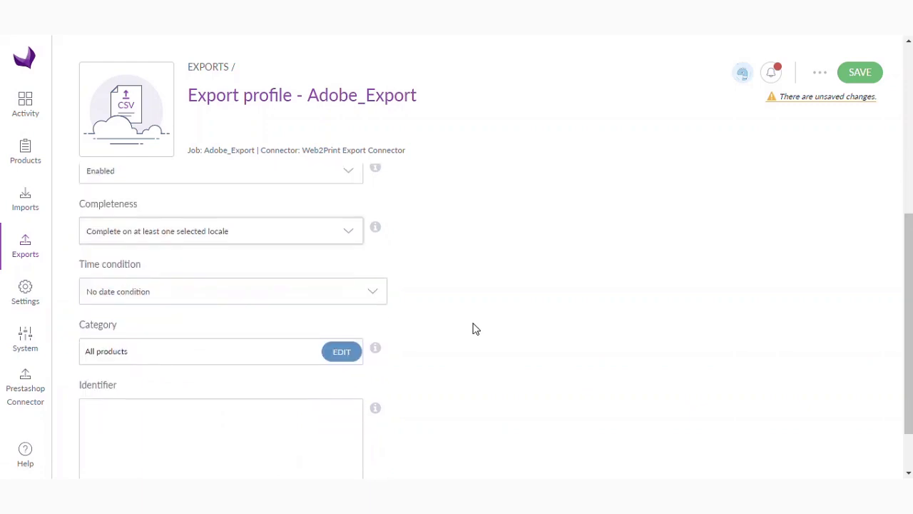
pyautogui.scroll(-1, 492, 303)
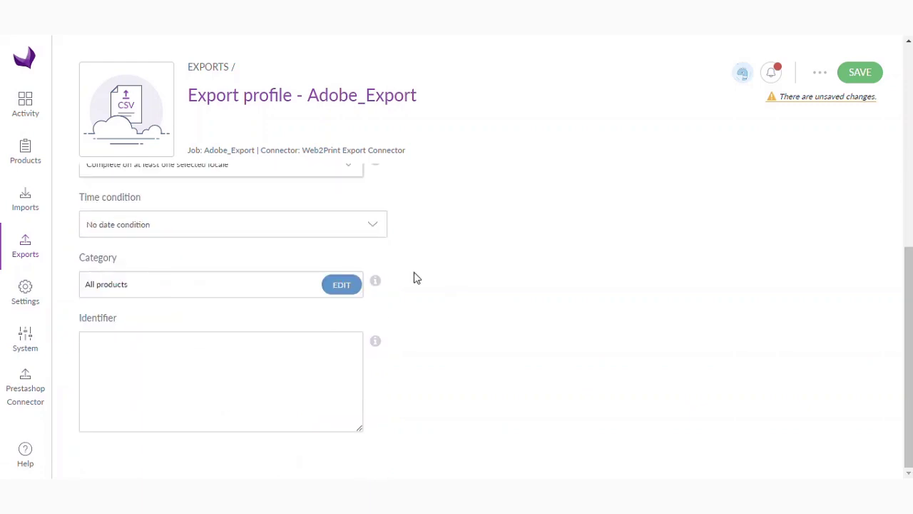
pyautogui.click(275, 233)
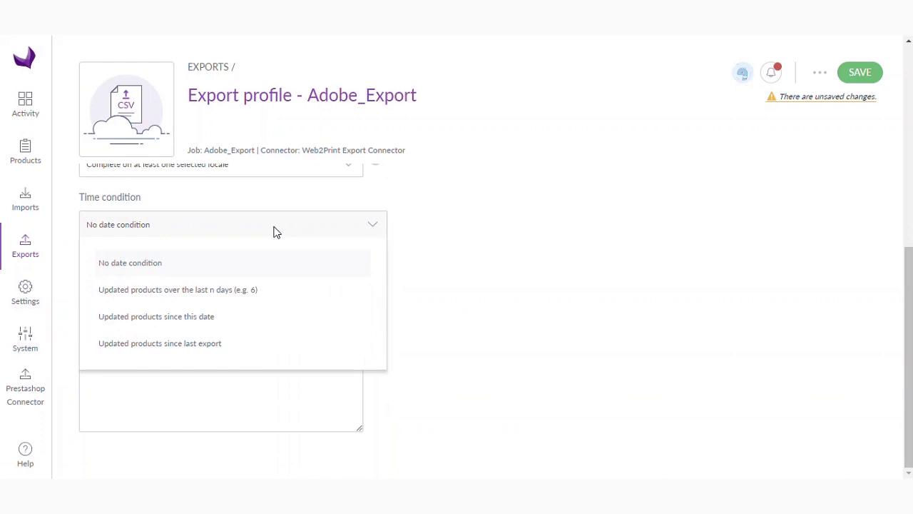
pyautogui.click(437, 247)
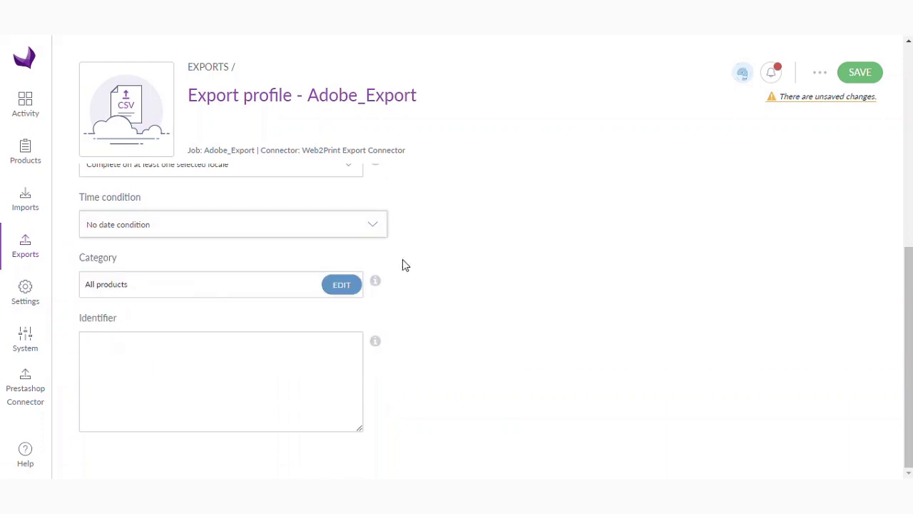
# Step: Change the category filter from All products to New and save the Adobe_Export profile
pyautogui.click(342, 287)
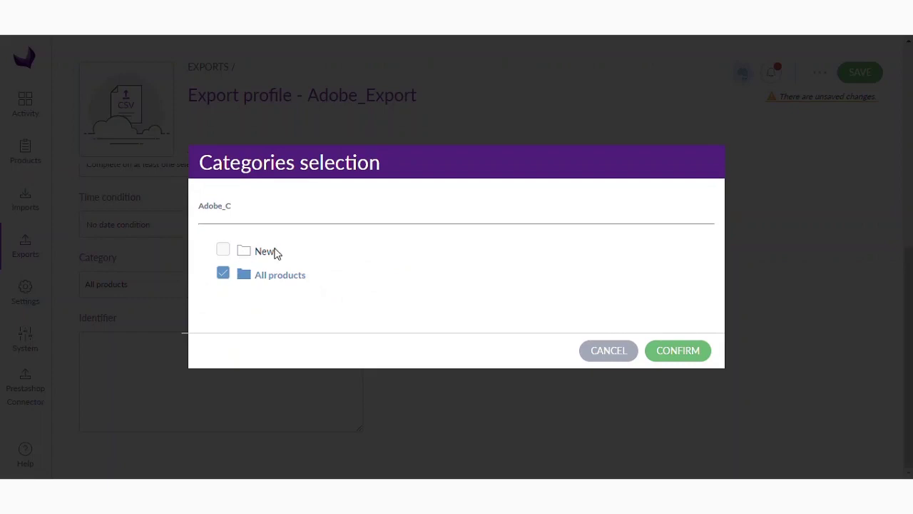
pyautogui.click(223, 249)
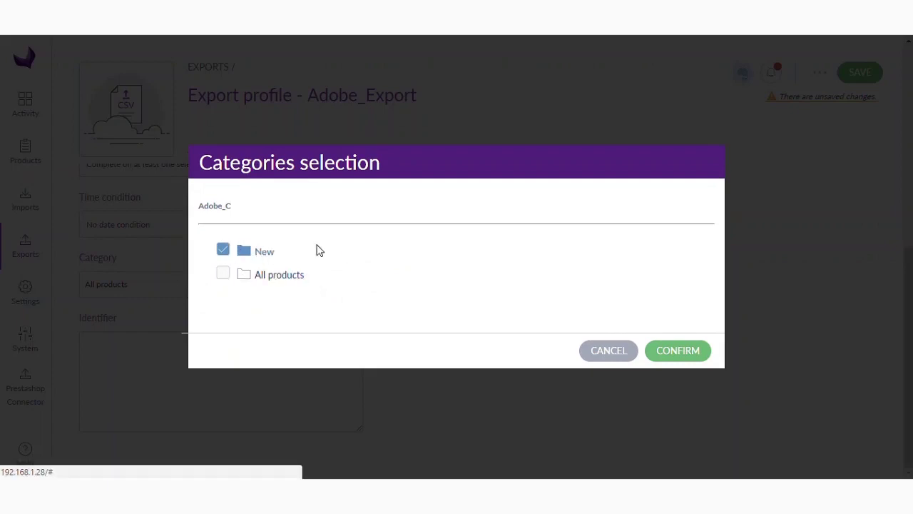
pyautogui.click(676, 350)
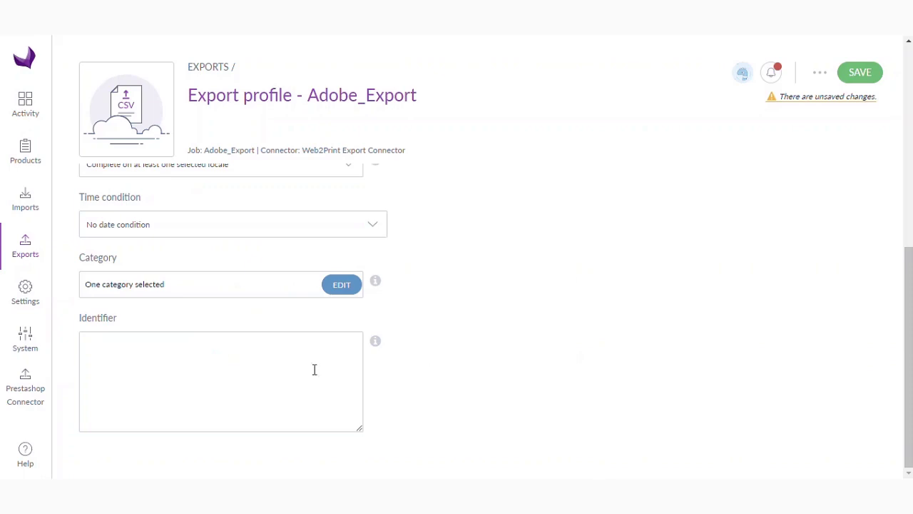
pyautogui.click(267, 358)
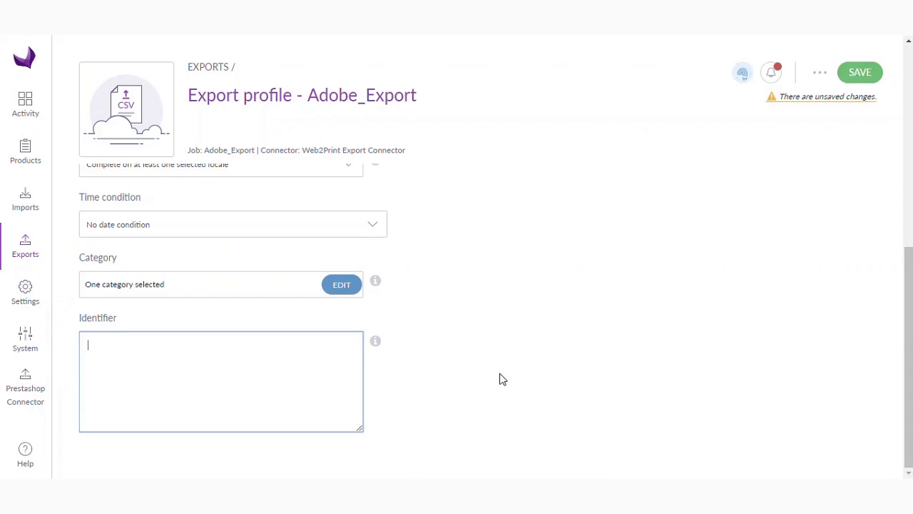
pyautogui.click(858, 75)
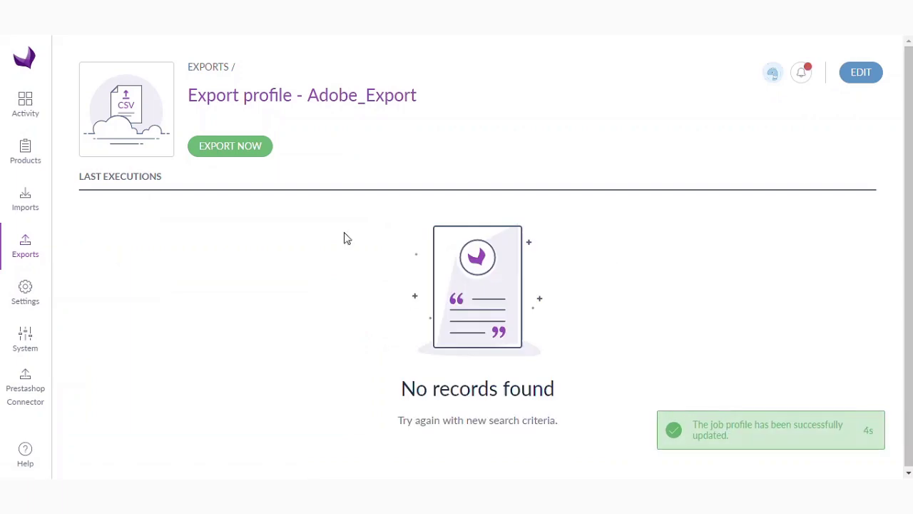
# Step: Run Export Now on the Adobe_Export profile
pyautogui.click(245, 151)
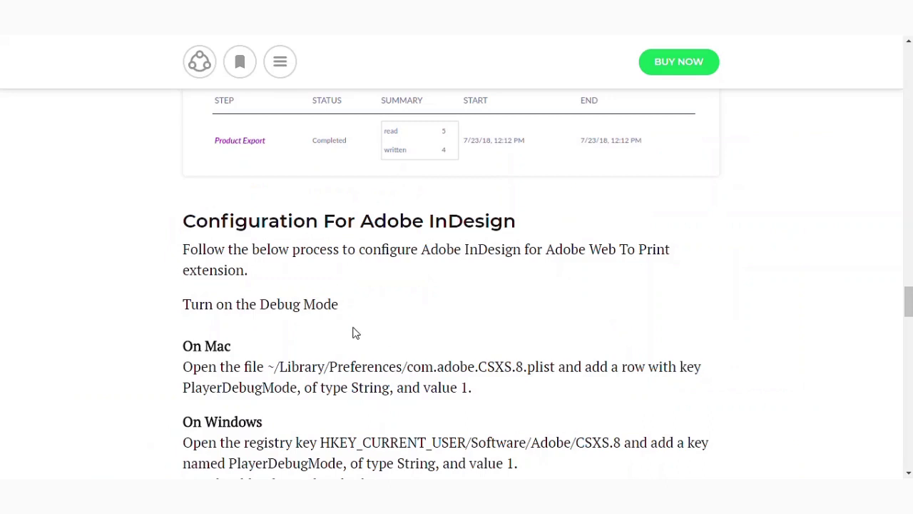
# Step: Scroll the Akeneo Web To Print user guide down to the Turn on the Debug Mode section
pyautogui.scroll(-2, 355, 333)
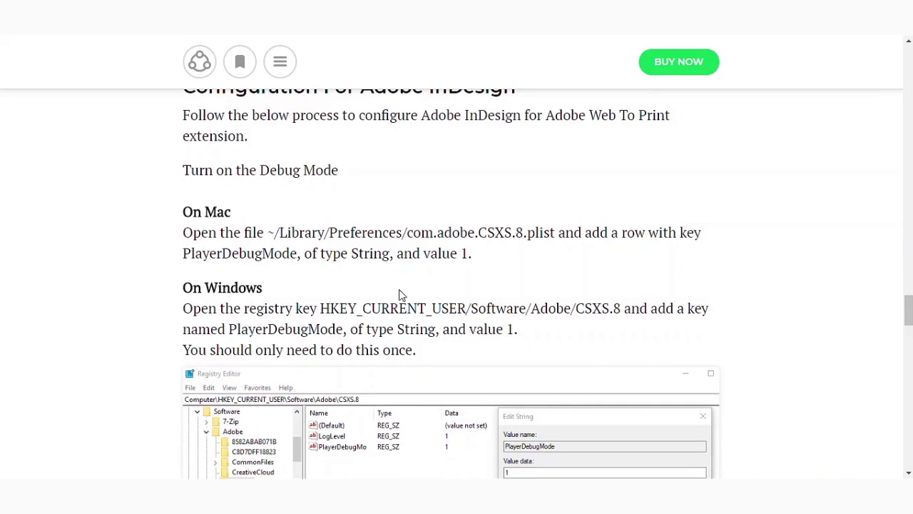
pyautogui.scroll(-2, 400, 294)
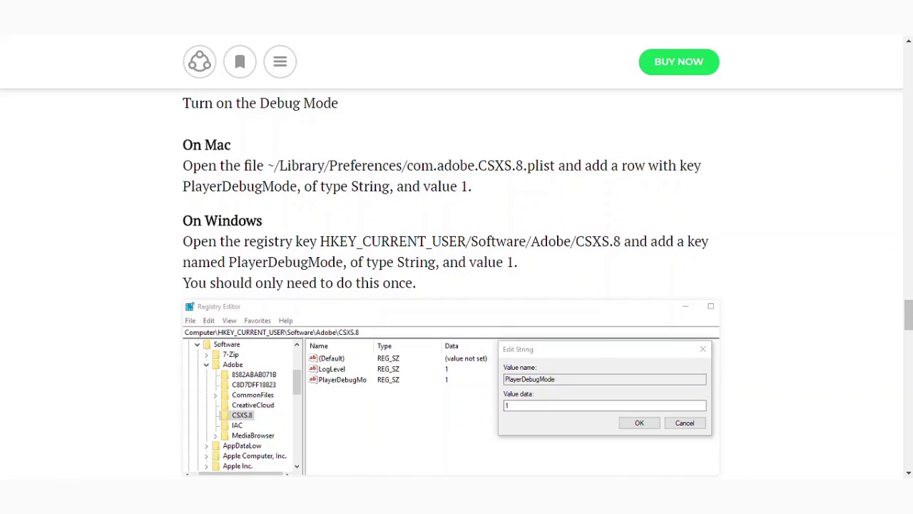
pyautogui.hotkey('alt', 'Tab')
# Step: Set PlayerDebugMode under HKEY_CURRENT_USER\Software\Adobe\CSXS.8 to 1, then minimize Registry Editor
pyautogui.click(408, 284)
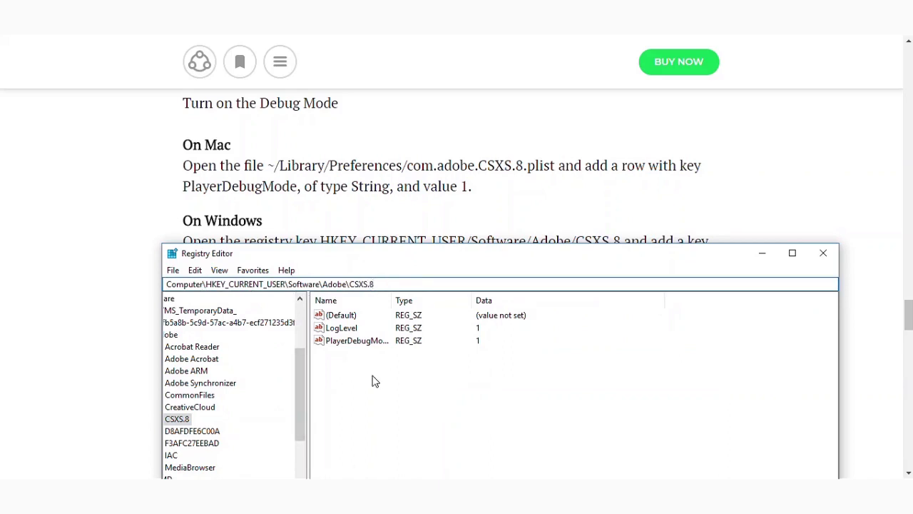
pyautogui.click(367, 344)
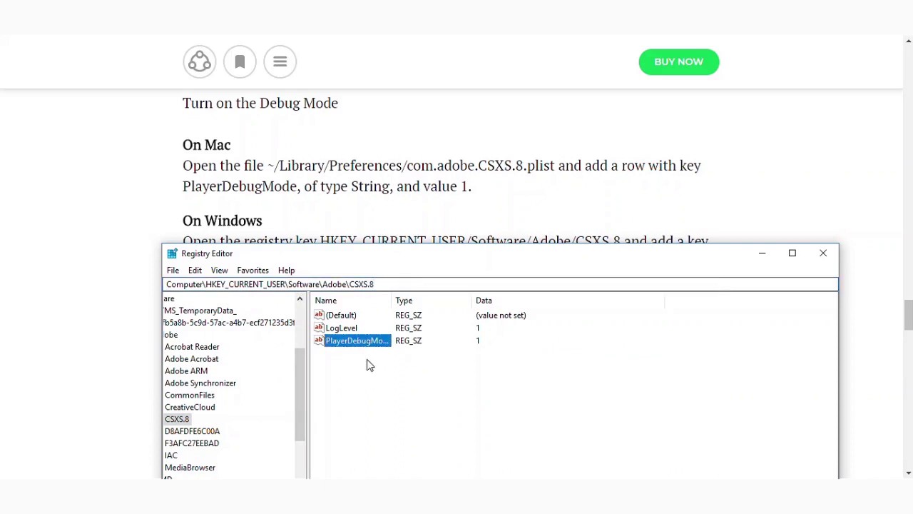
pyautogui.rightClick(368, 366)
pyautogui.moveTo(413, 373)
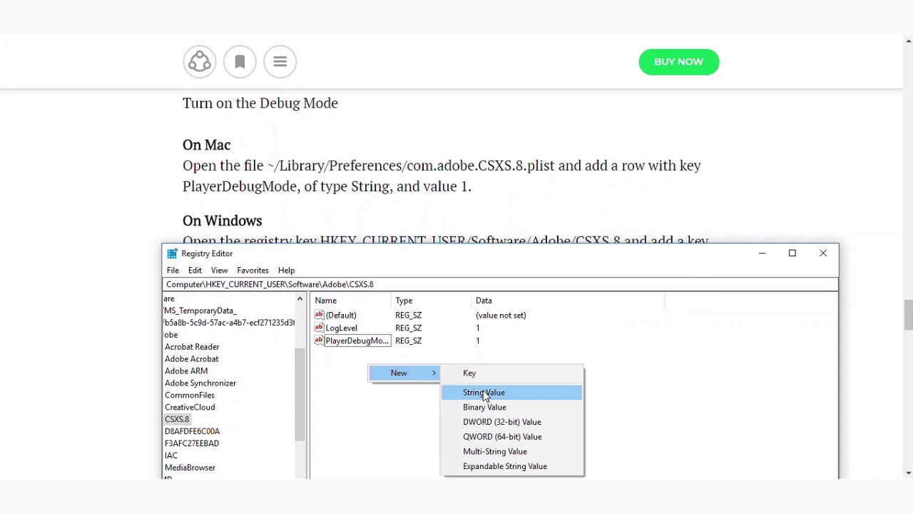
pyautogui.click(346, 393)
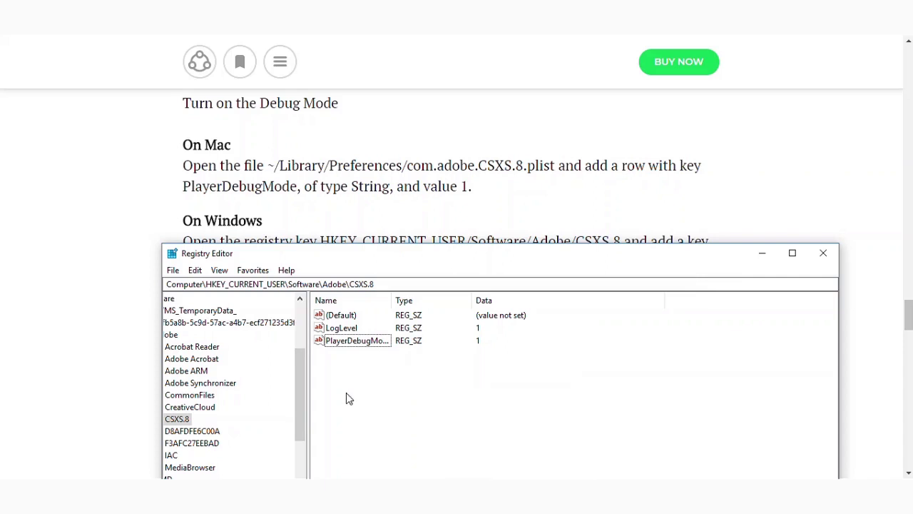
pyautogui.doubleClick(357, 346)
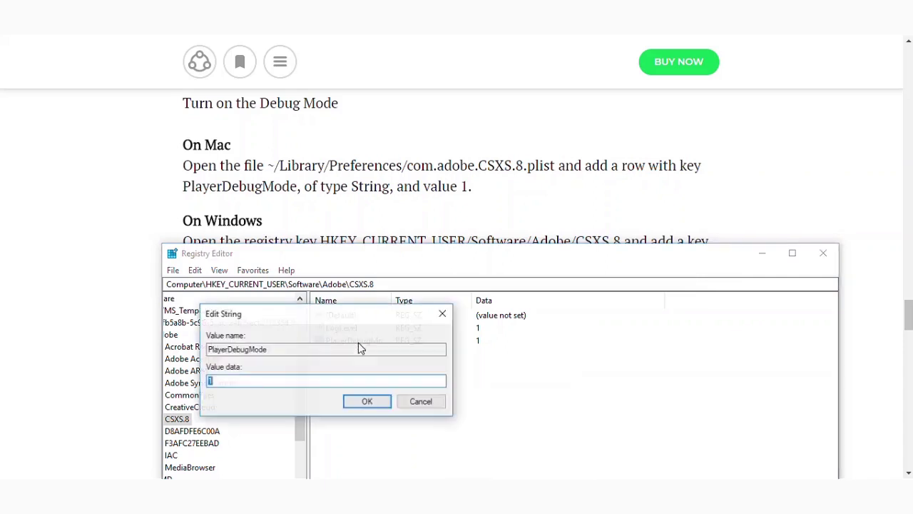
pyautogui.click(254, 382)
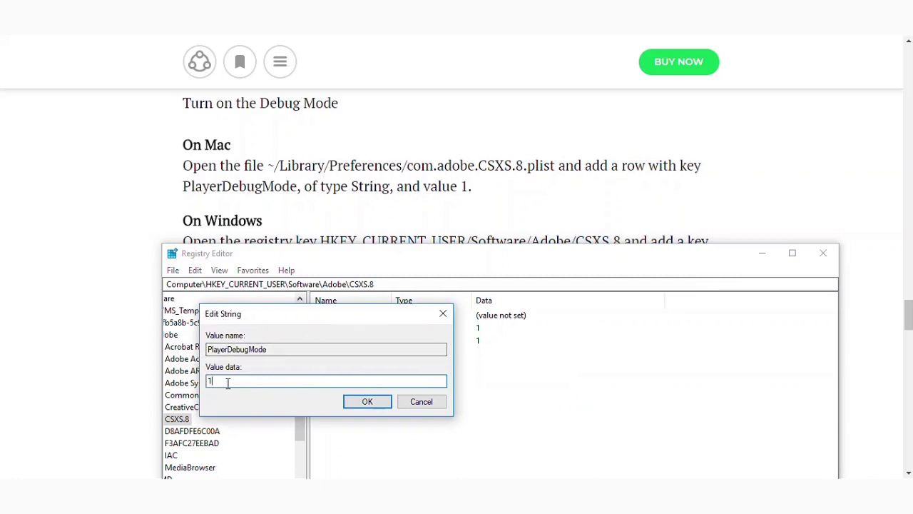
pyautogui.click(362, 401)
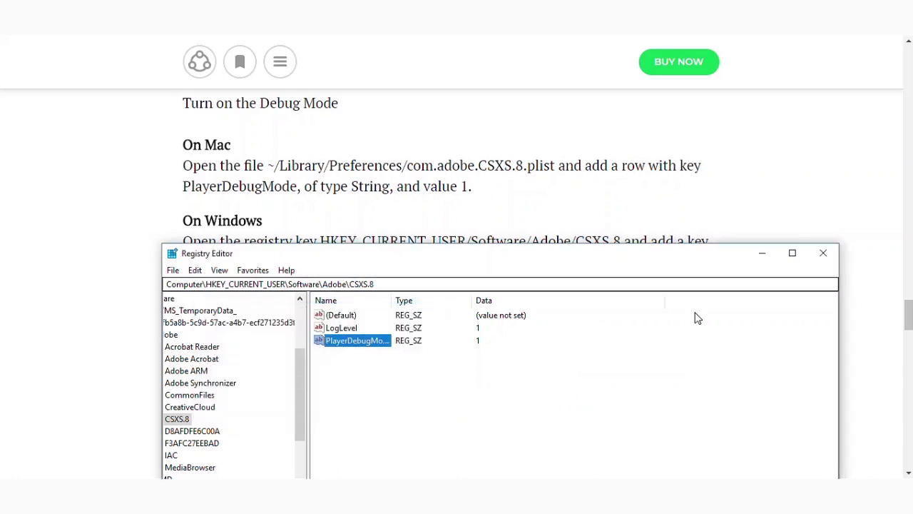
pyautogui.click(762, 253)
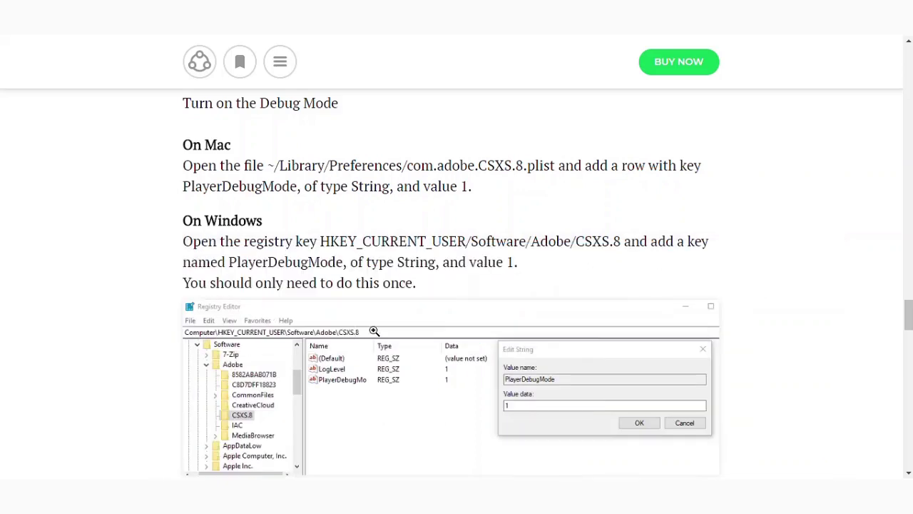
# Step: Scroll the guide to the Windows steps for copying web2print into the CEP extensions folder
pyautogui.scroll(-7, 374, 331)
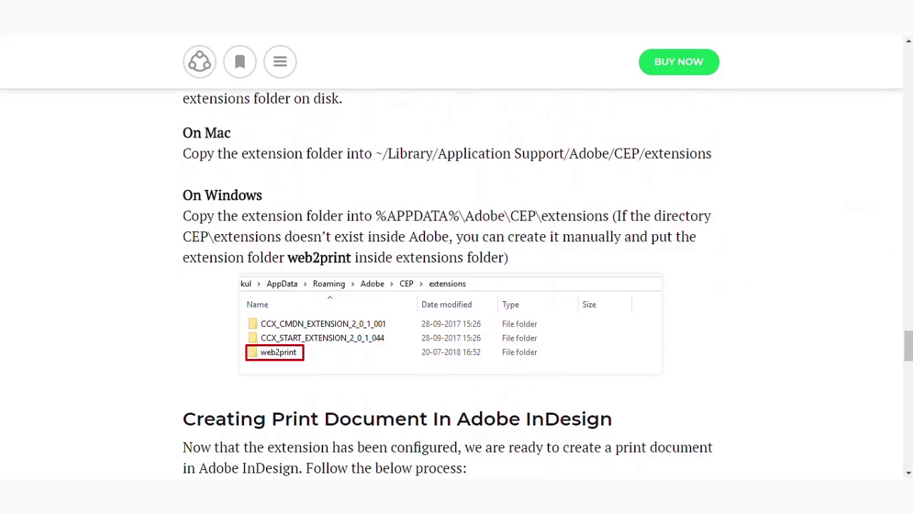
pyautogui.moveTo(119, 476)
pyautogui.click(191, 441)
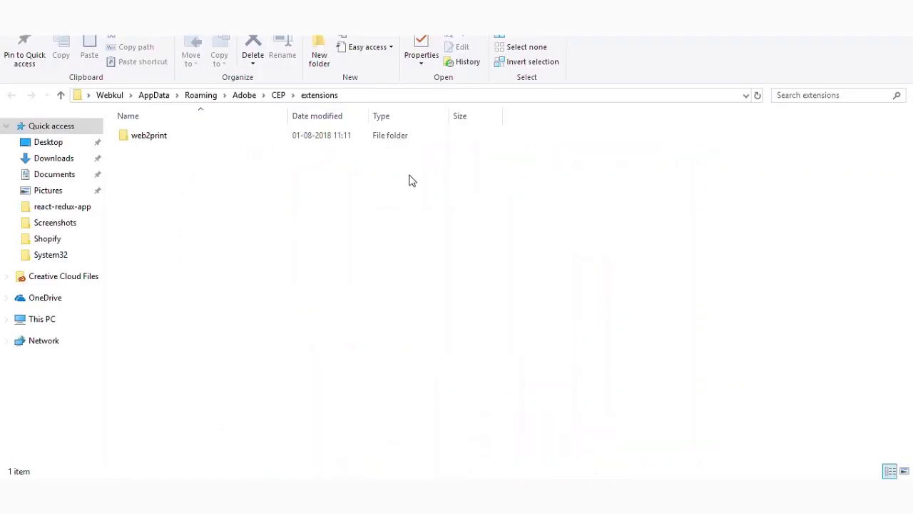
pyautogui.click(373, 93)
pyautogui.click(364, 96)
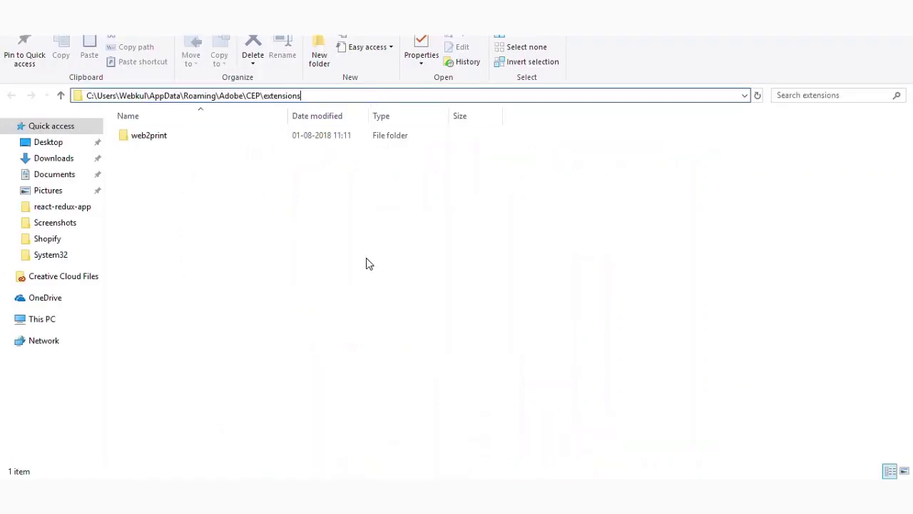
pyautogui.click(200, 496)
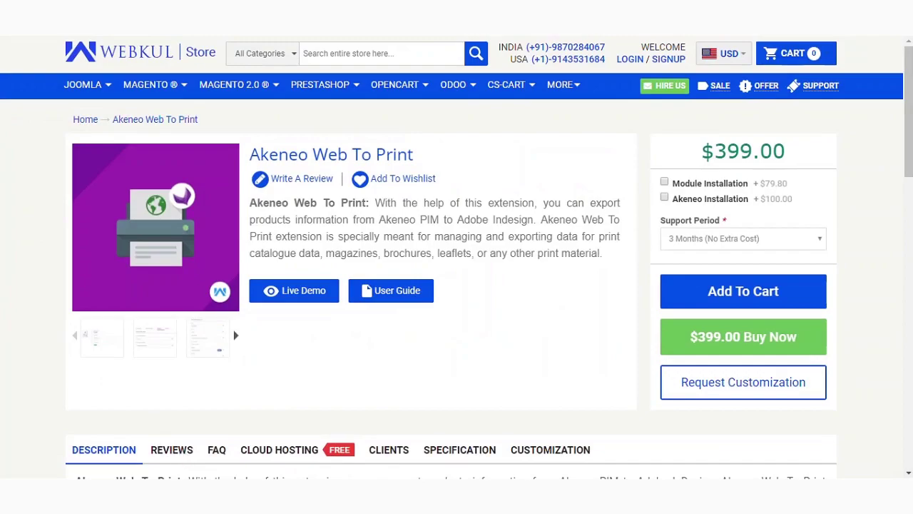
pyautogui.moveTo(144, 495)
pyautogui.click(84, 444)
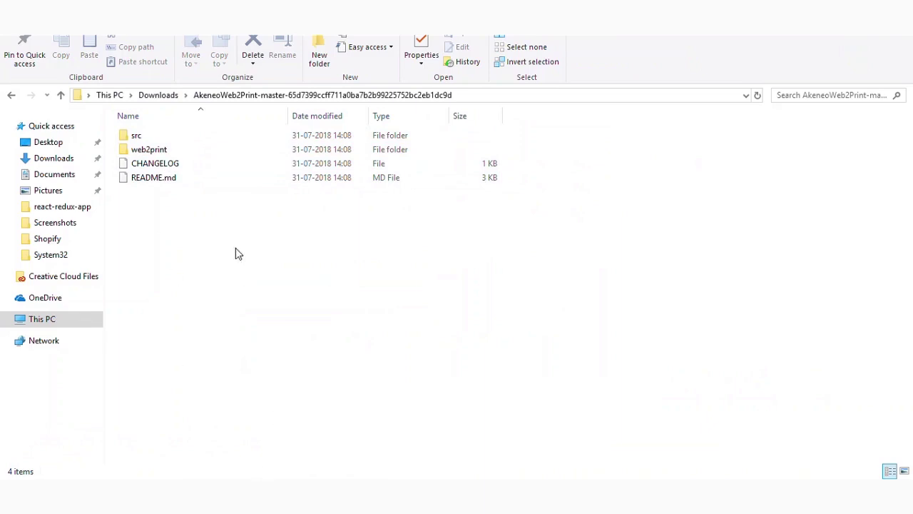
pyautogui.click(172, 152)
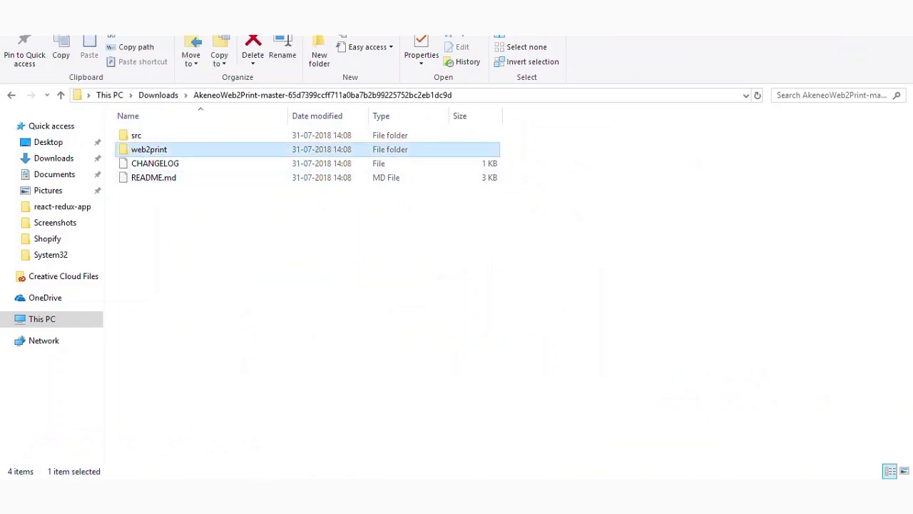
pyautogui.click(175, 412)
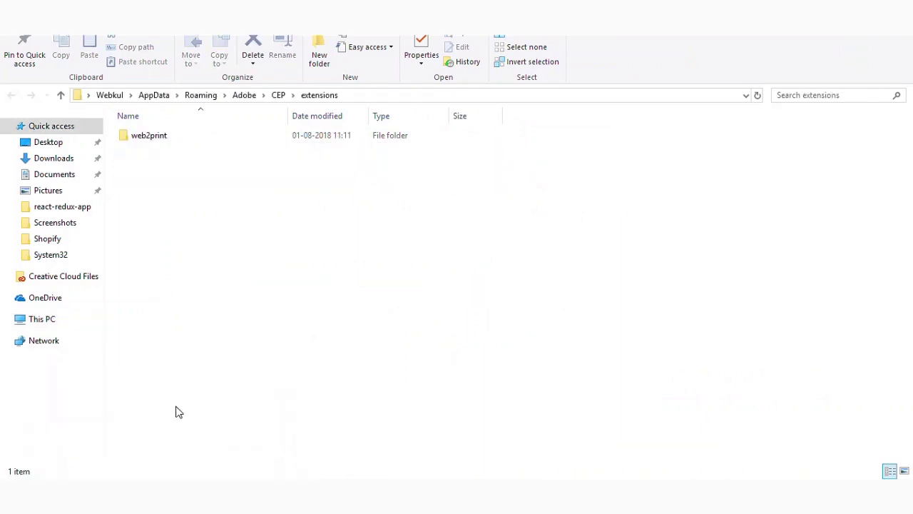
pyautogui.click(356, 96)
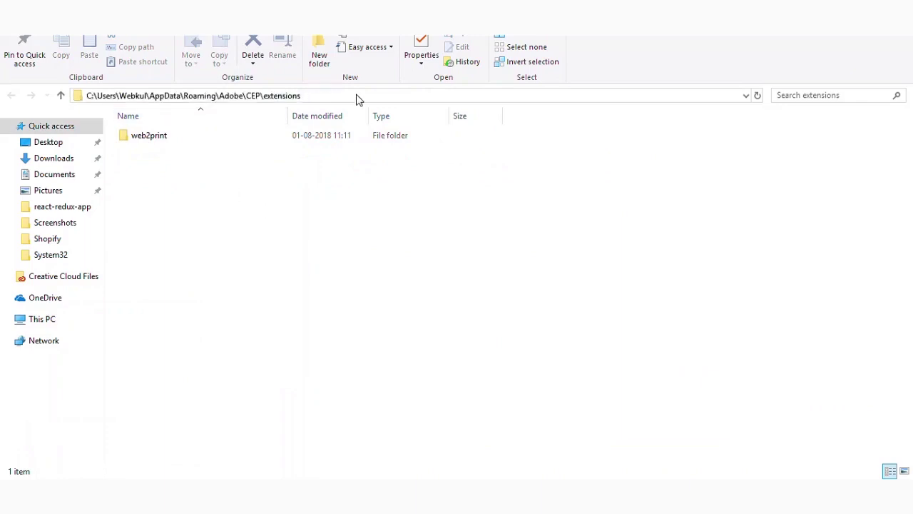
pyautogui.click(358, 95)
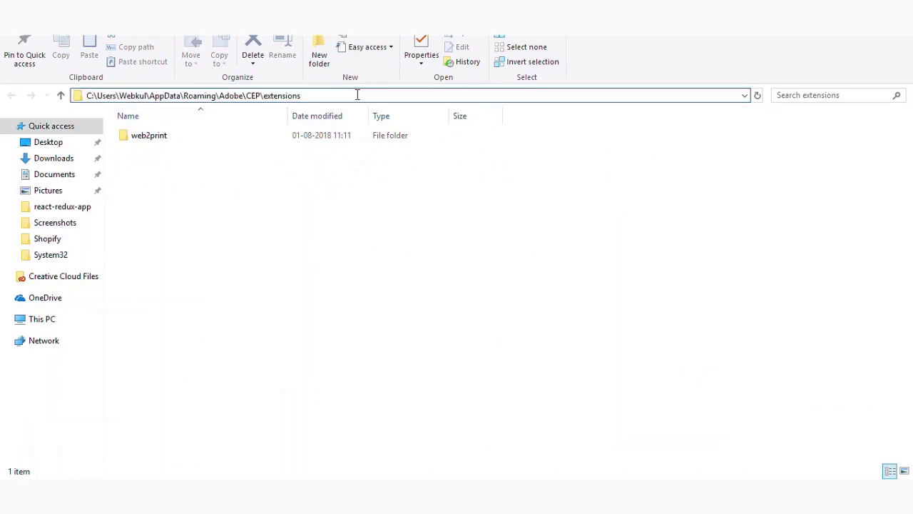
pyautogui.moveTo(246, 95); pyautogui.dragTo(308, 97)
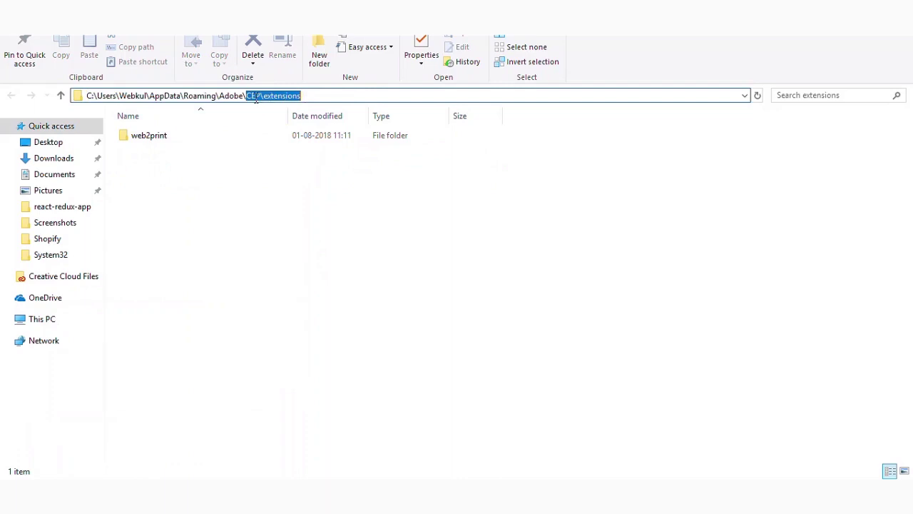
pyautogui.click(257, 191)
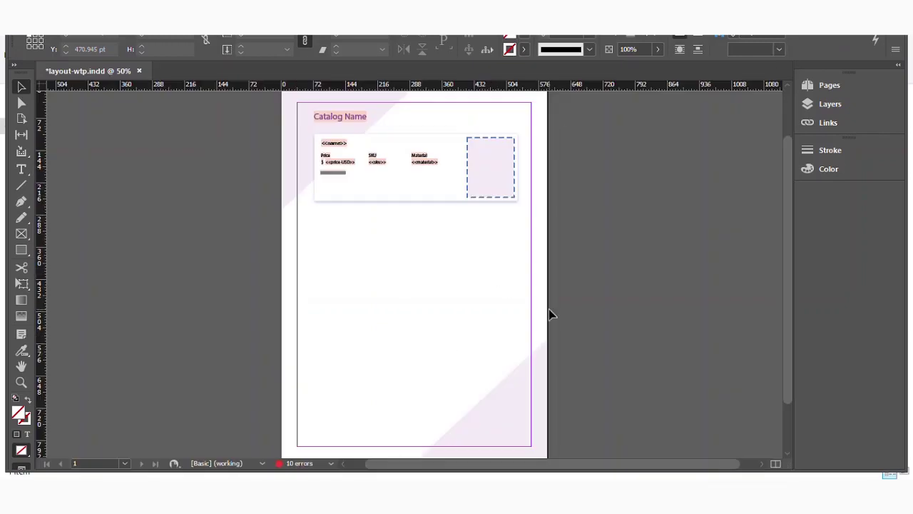
# Step: Zoom layout-wtp.indd from 50% to 75% and scroll up to the product card
pyautogui.hotkey('ctrl', '=')
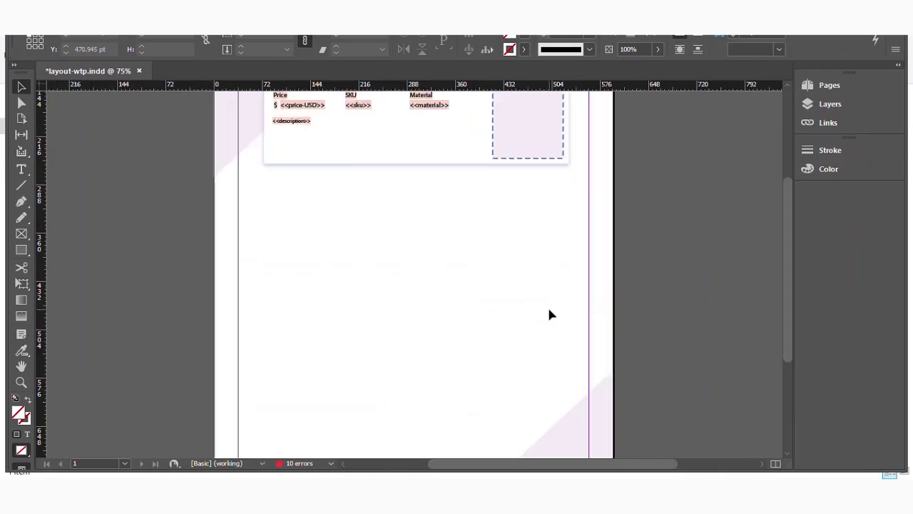
pyautogui.scroll(4, 523, 310)
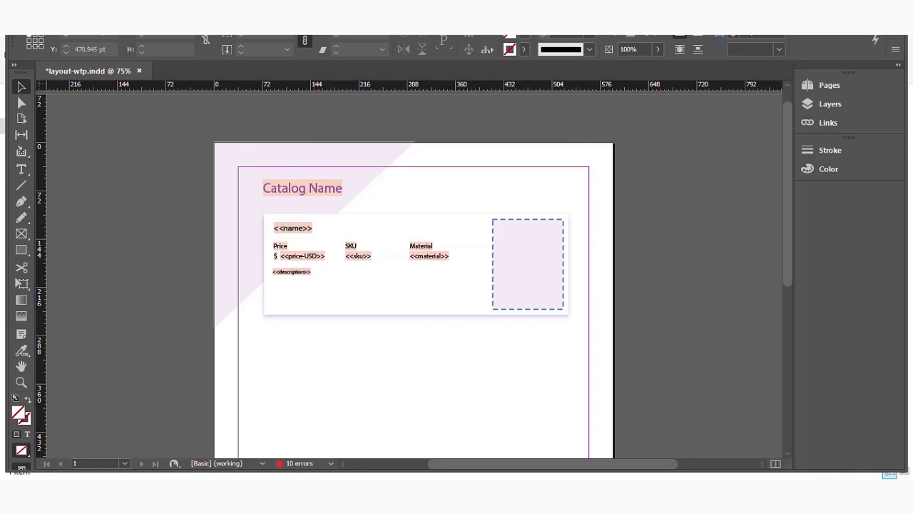
pyautogui.click(264, 35)
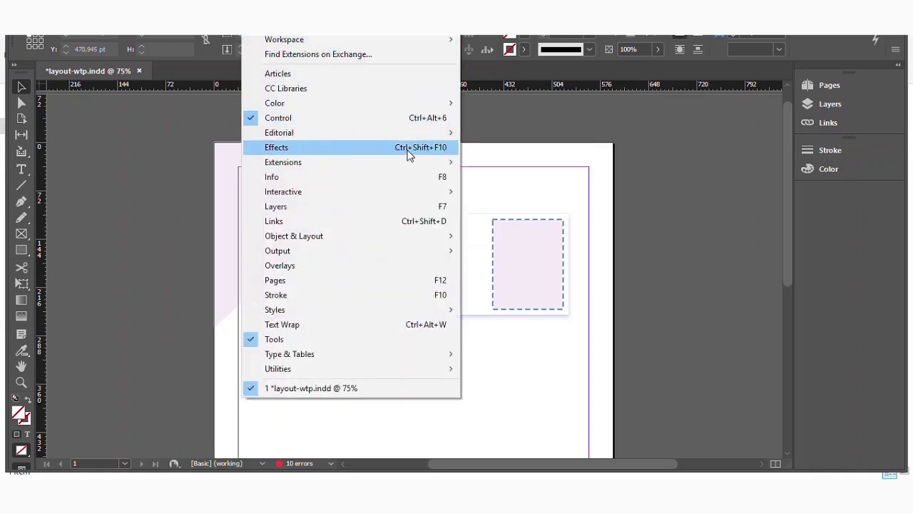
# Step: Open Window > Extensions > Akeneo Web2Print to show the Akeneo URL and login form
pyautogui.moveTo(446, 161)
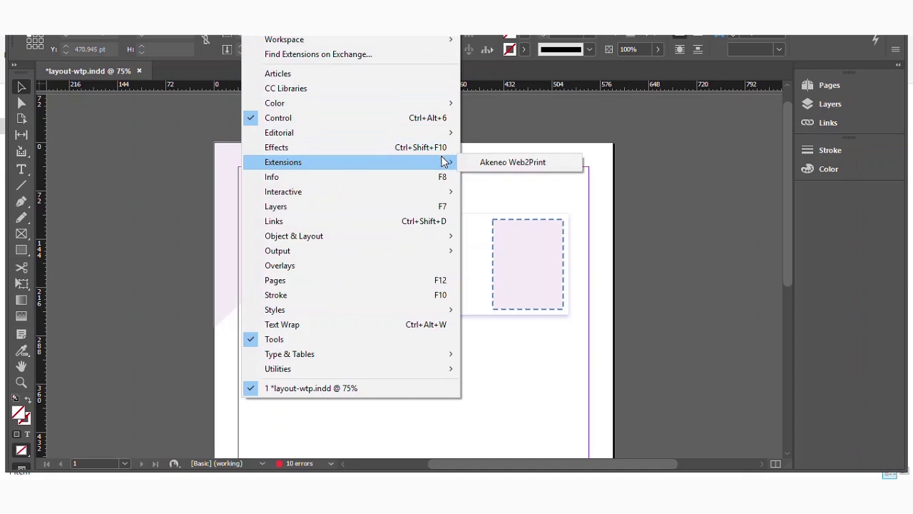
pyautogui.click(499, 163)
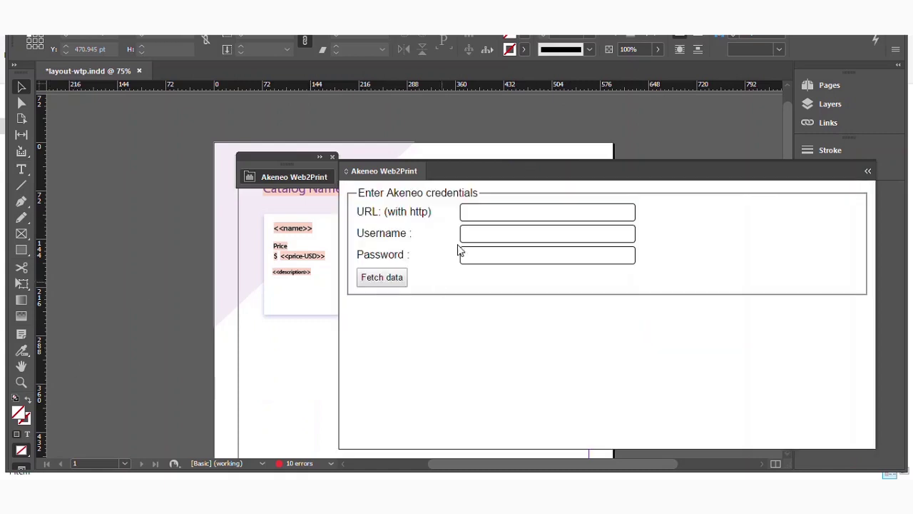
# Step: Log in to Akeneo with the server URL, username and password, and fetch the 4 products
pyautogui.click(512, 211)
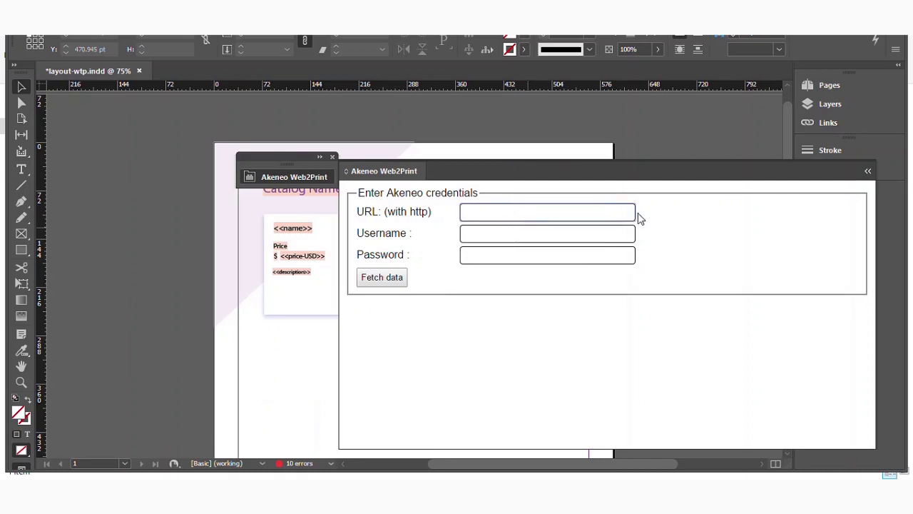
pyautogui.write('http')
pyautogui.write('68.')
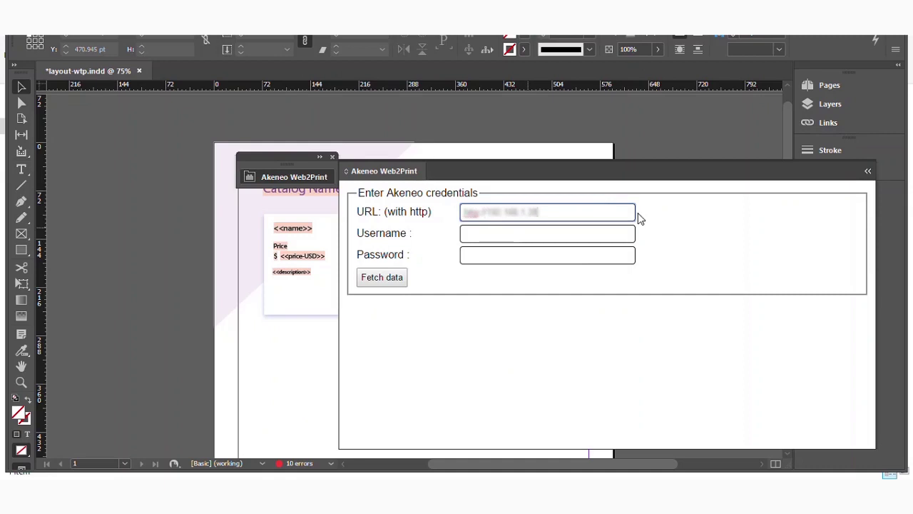
pyautogui.press('Tab')
pyautogui.write('admin')
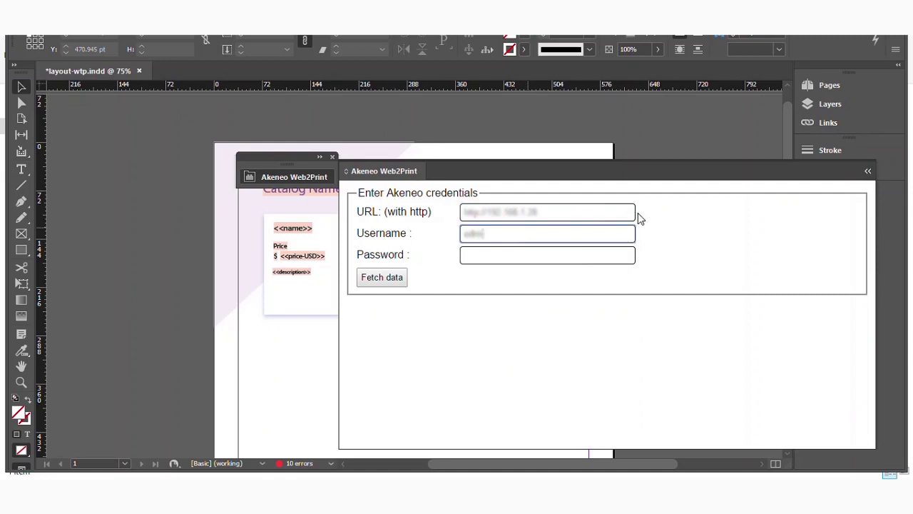
pyautogui.press('Tab')
pyautogui.write('admin')
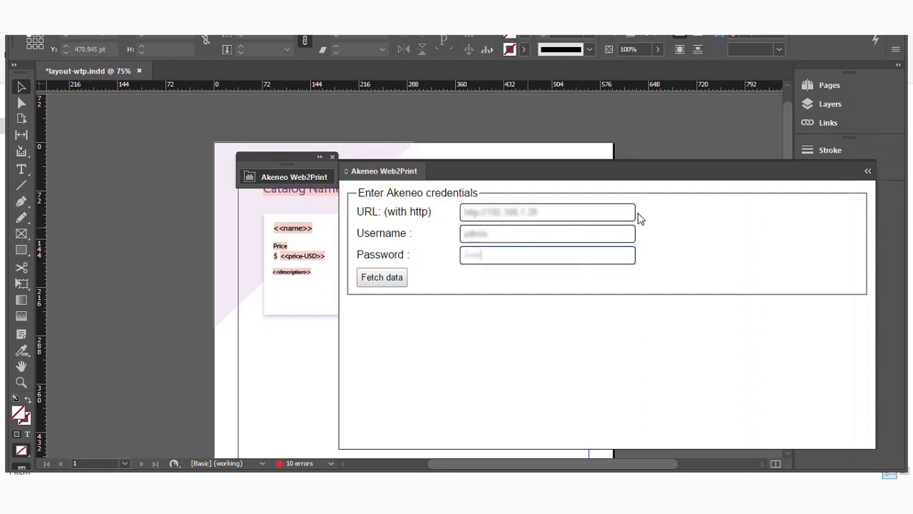
pyautogui.click(370, 278)
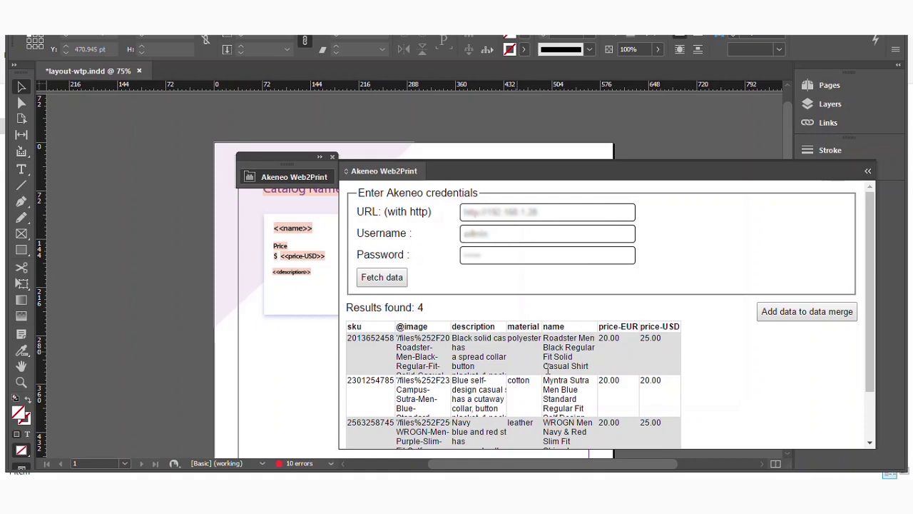
# Step: Send the products to data merge, show export_pim2catalog.csv fields in Data Merge, and move panels aside
pyautogui.click(806, 311)
pyautogui.click(258, 20)
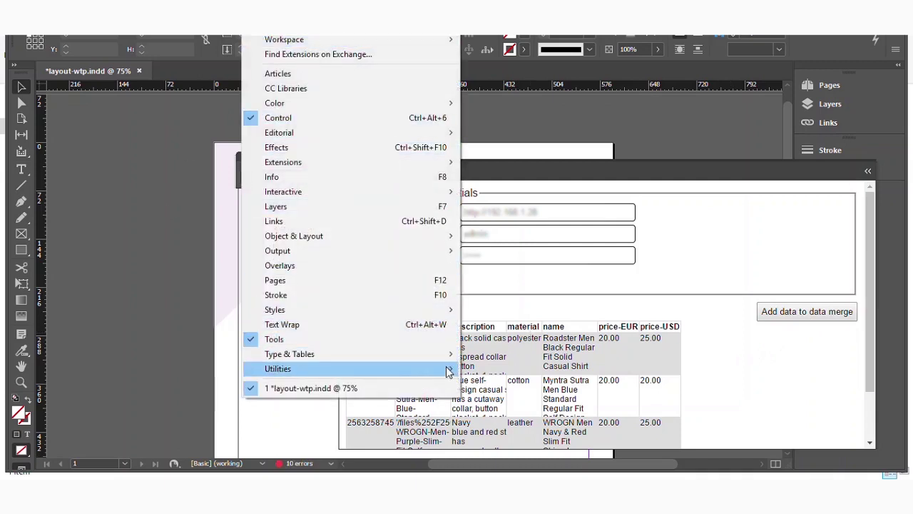
pyautogui.moveTo(451, 371)
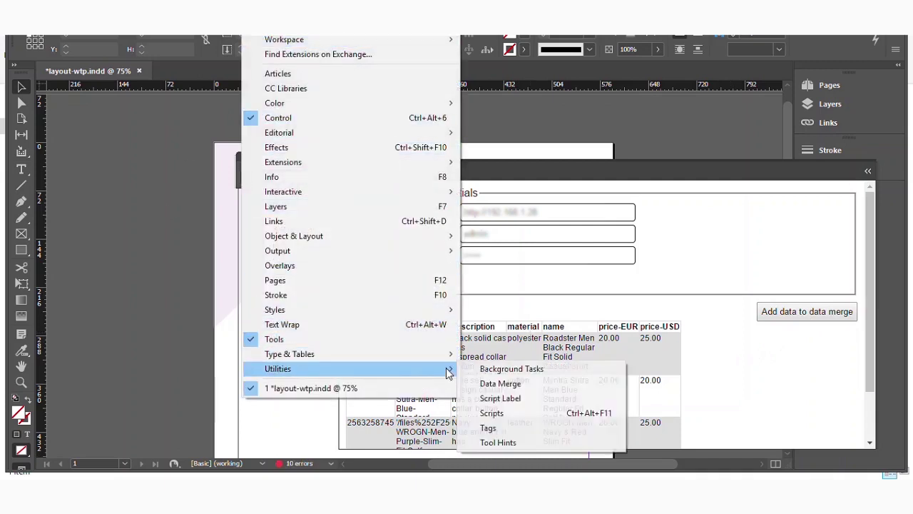
pyautogui.click(501, 384)
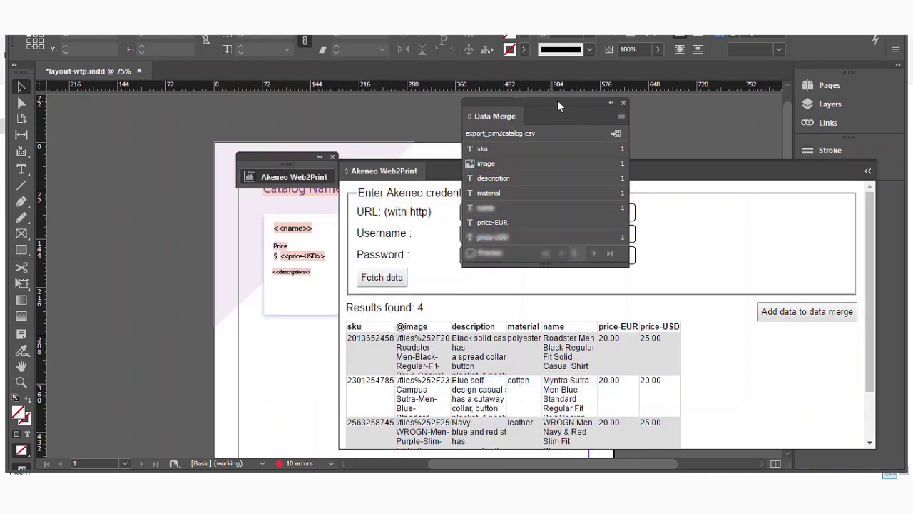
pyautogui.moveTo(557, 100); pyautogui.dragTo(699, 65)
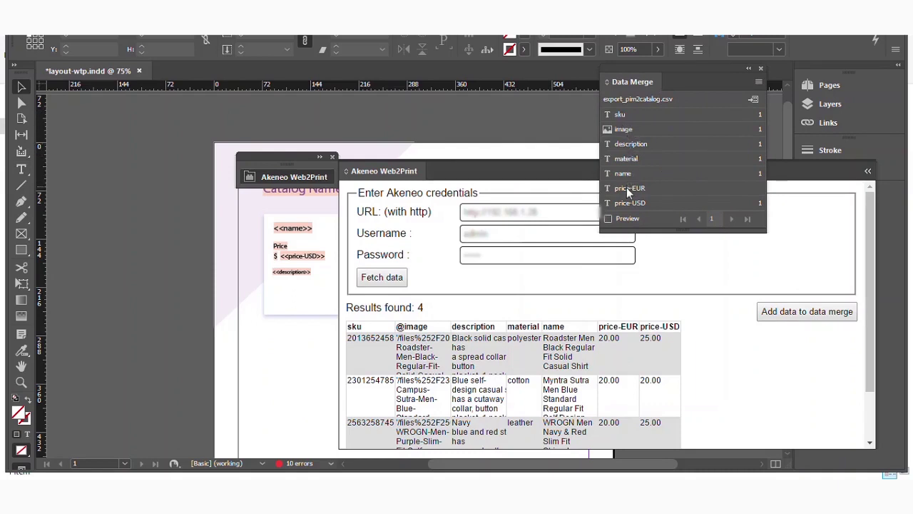
pyautogui.moveTo(457, 168); pyautogui.dragTo(735, 264)
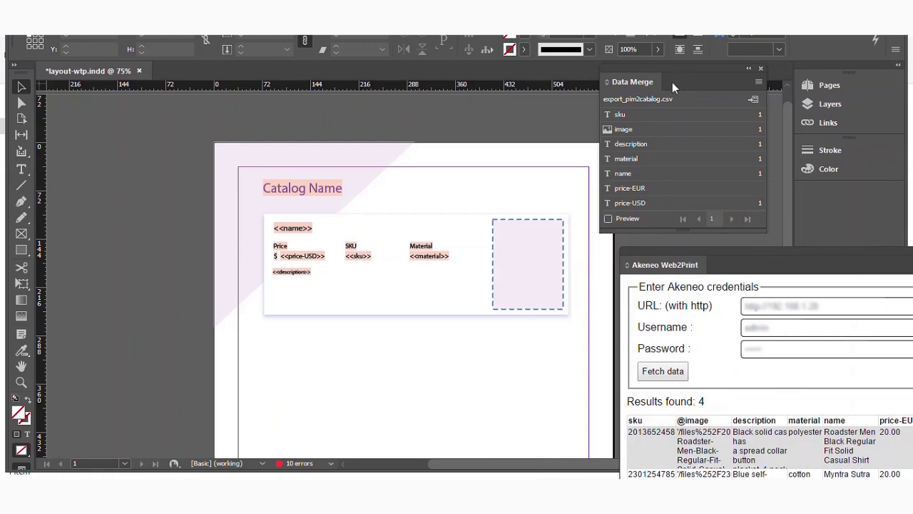
# Step: Link the image, name, description and material fields to the card's frame and placeholders
pyautogui.moveTo(685, 72); pyautogui.dragTo(714, 85)
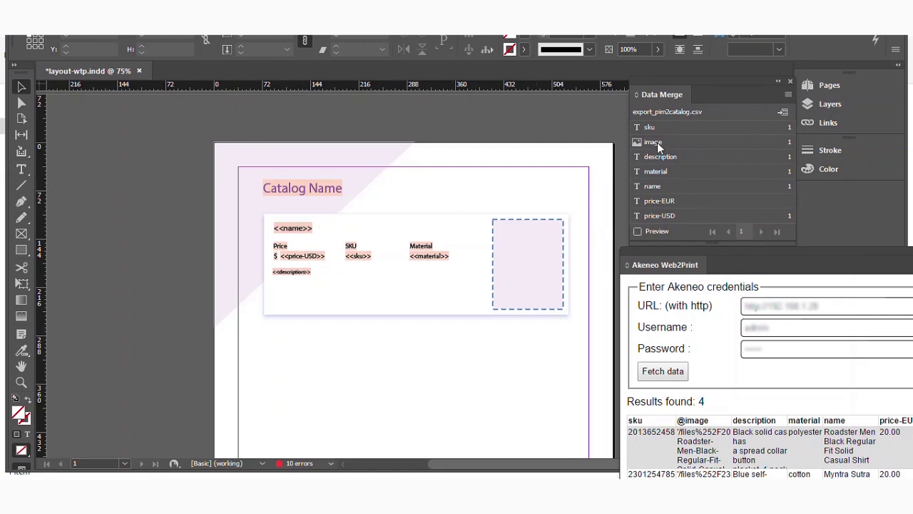
pyautogui.moveTo(658, 145); pyautogui.dragTo(335, 237)
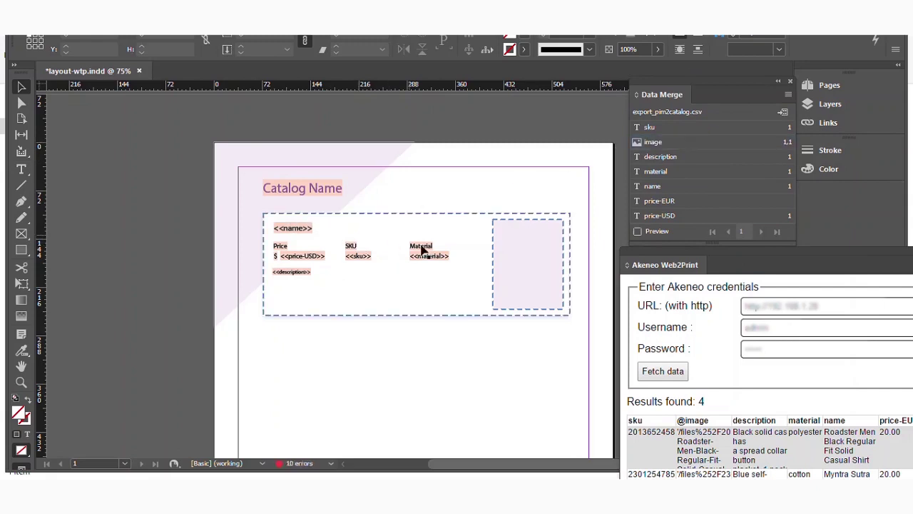
pyautogui.click(293, 236)
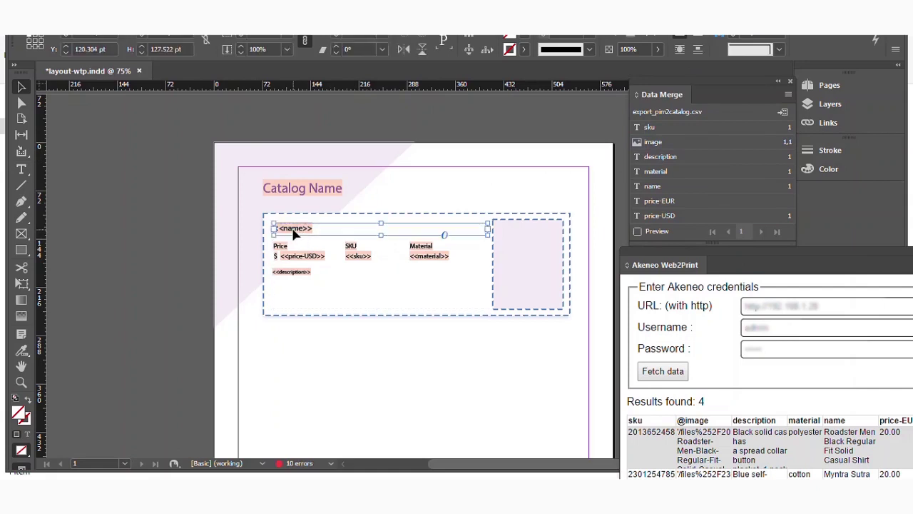
pyautogui.doubleClick(292, 228)
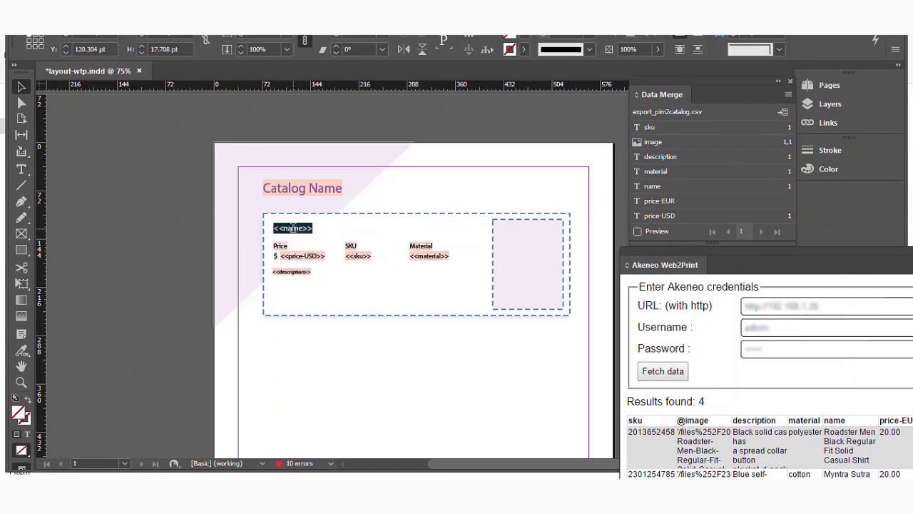
pyautogui.click(655, 187)
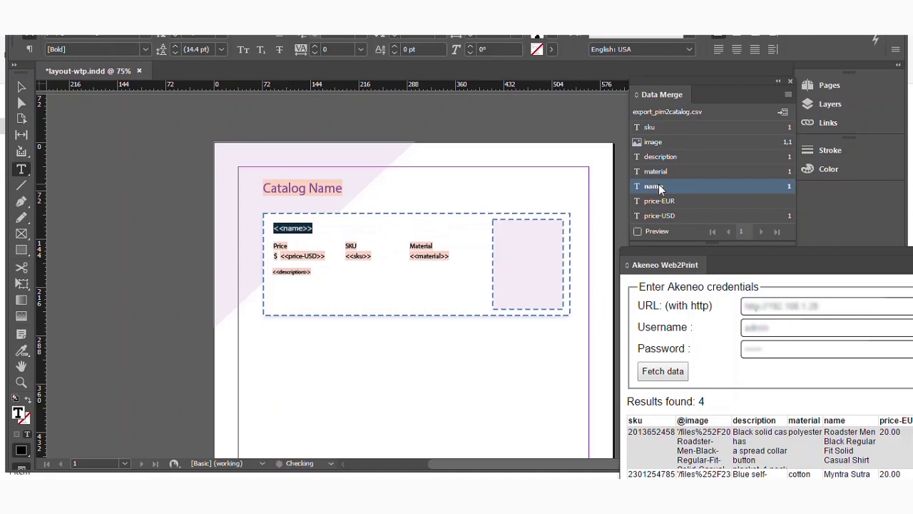
pyautogui.doubleClick(293, 271)
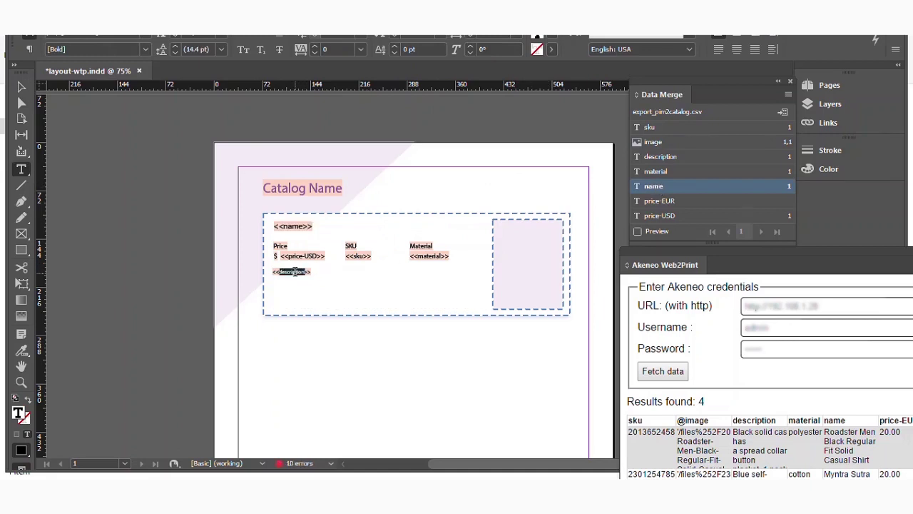
pyautogui.click(677, 159)
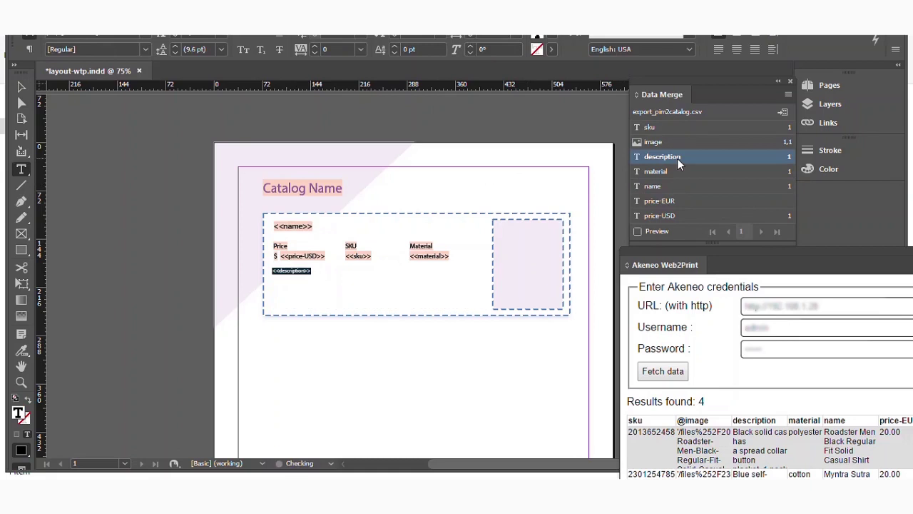
pyautogui.doubleClick(426, 256)
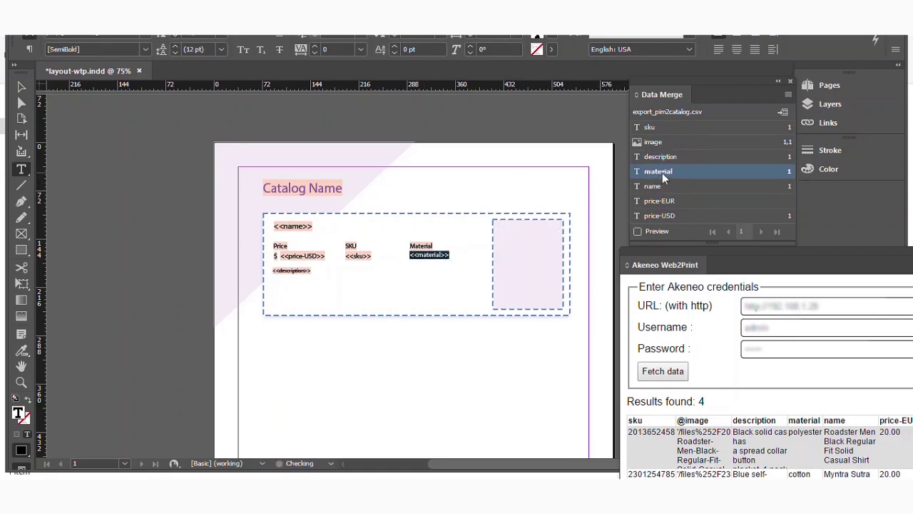
pyautogui.click(598, 274)
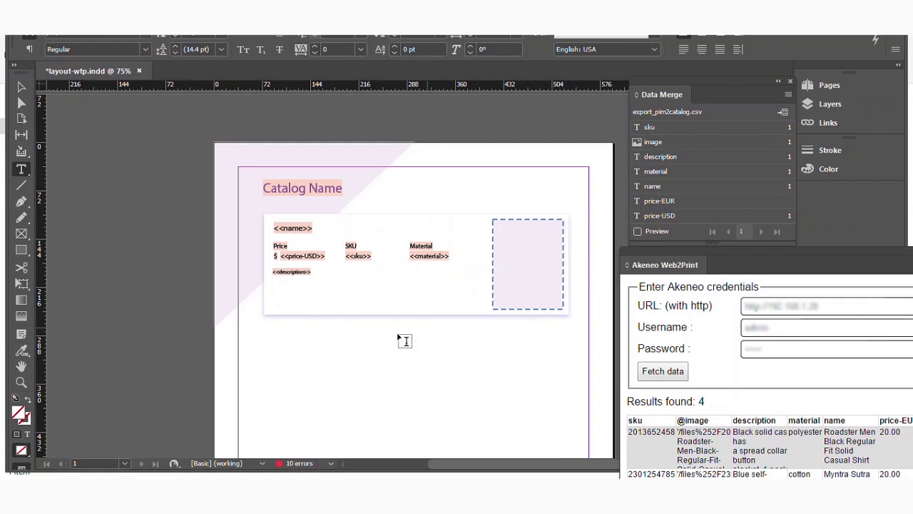
pyautogui.click(639, 233)
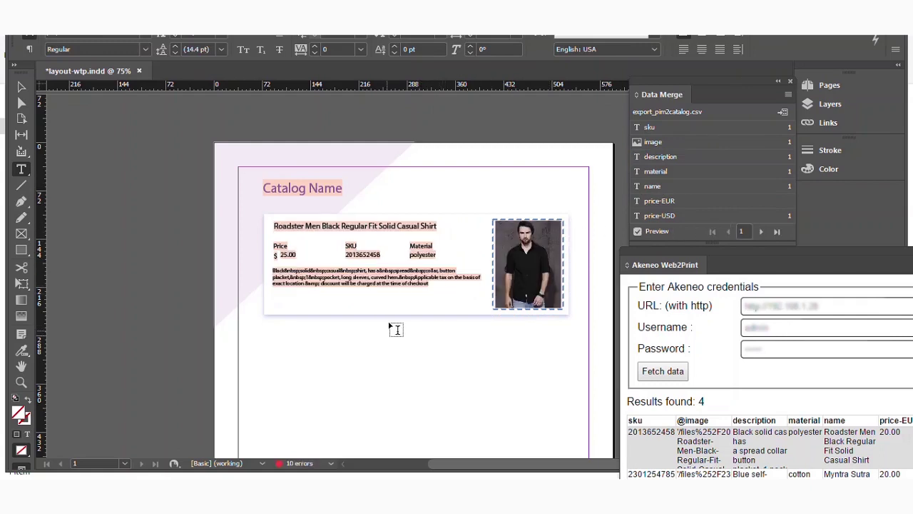
# Step: Select the title line and zoom out to view the previewed Roadster Men Black shirt card
pyautogui.tripleClick(390, 225)
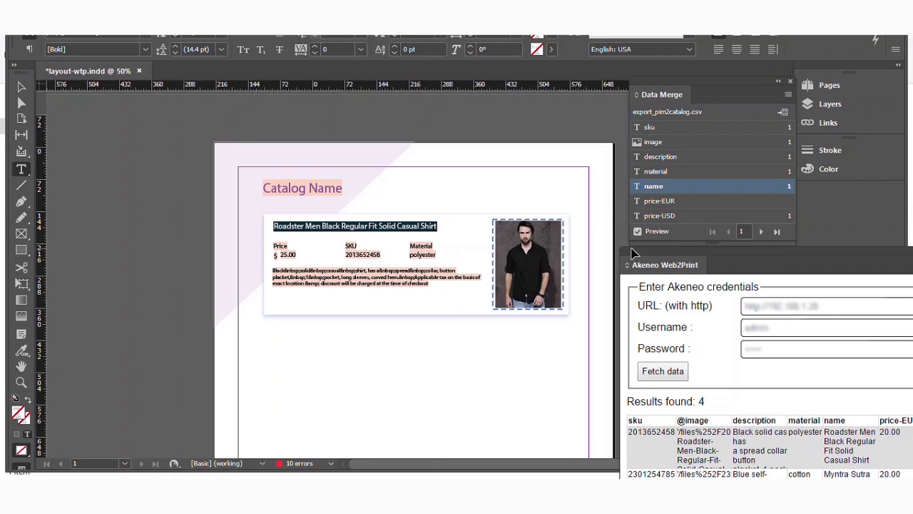
pyautogui.hotkey('ctrl', '-')
pyautogui.scroll(-3, 546, 271)
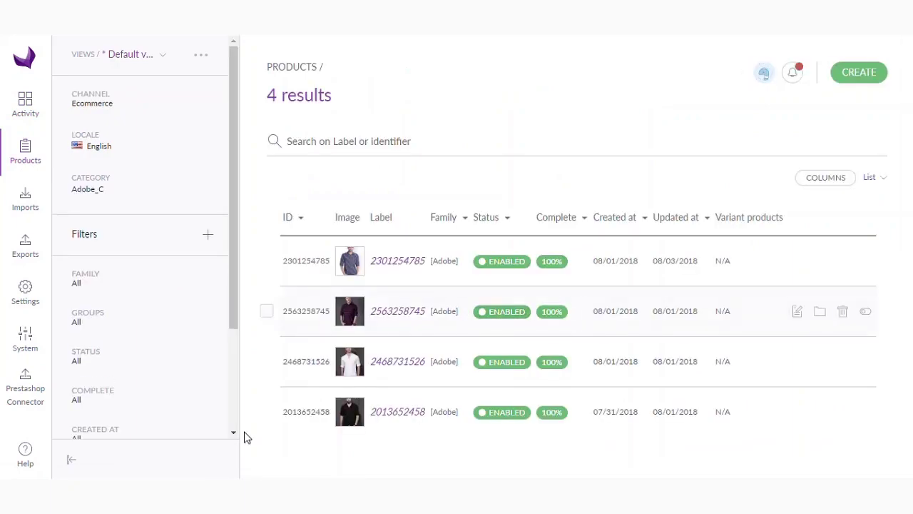
# Step: Bring InDesign to the front and nudge the Web2Print and Data Merge panels
pyautogui.moveTo(180, 499)
pyautogui.click(214, 499)
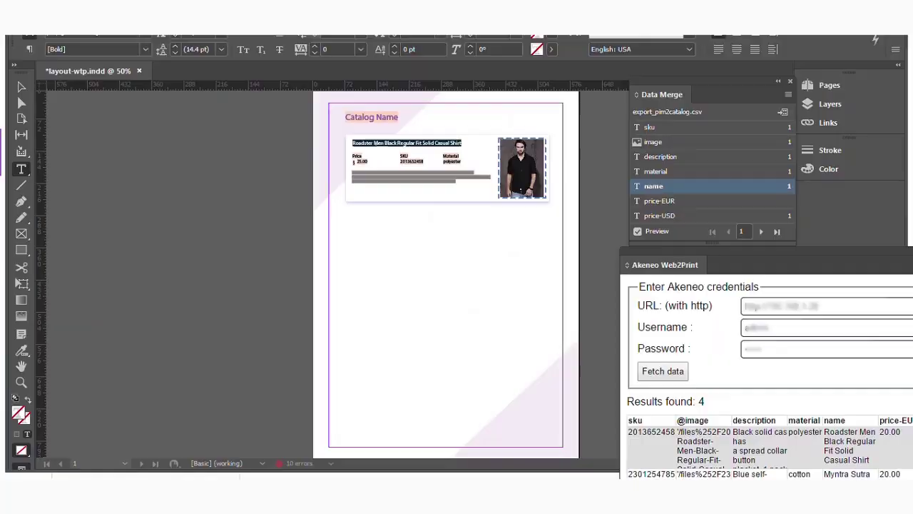
pyautogui.moveTo(721, 250); pyautogui.dragTo(722, 274)
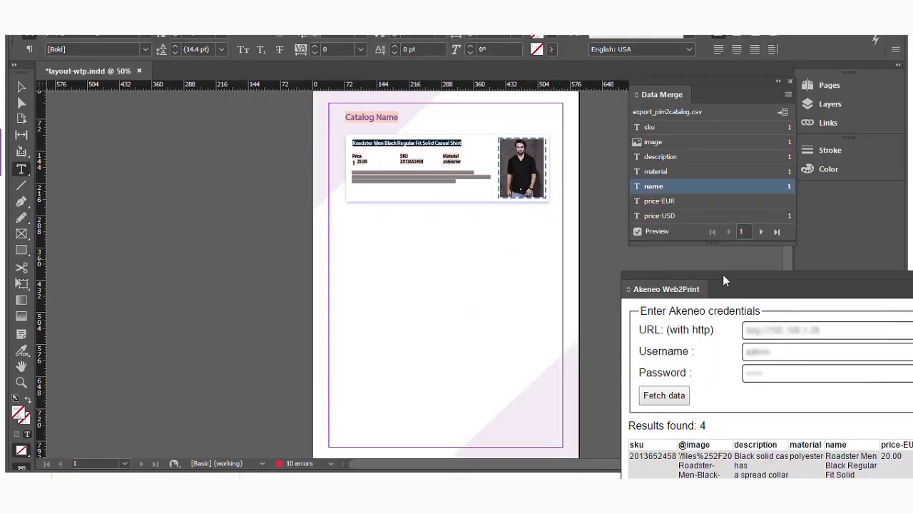
pyautogui.moveTo(714, 80); pyautogui.dragTo(698, 91)
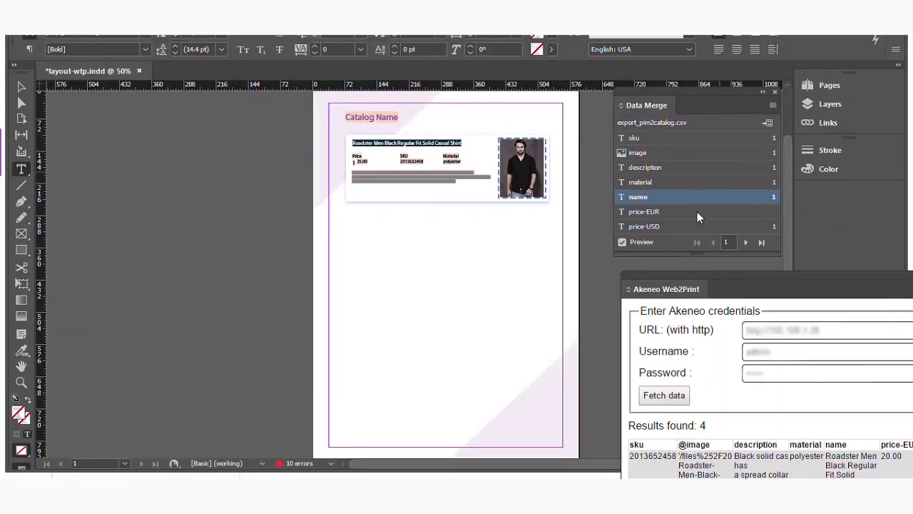
# Step: In Create Merged Document, choose Multiple Records per page and preview the four-record layout
pyautogui.click(771, 122)
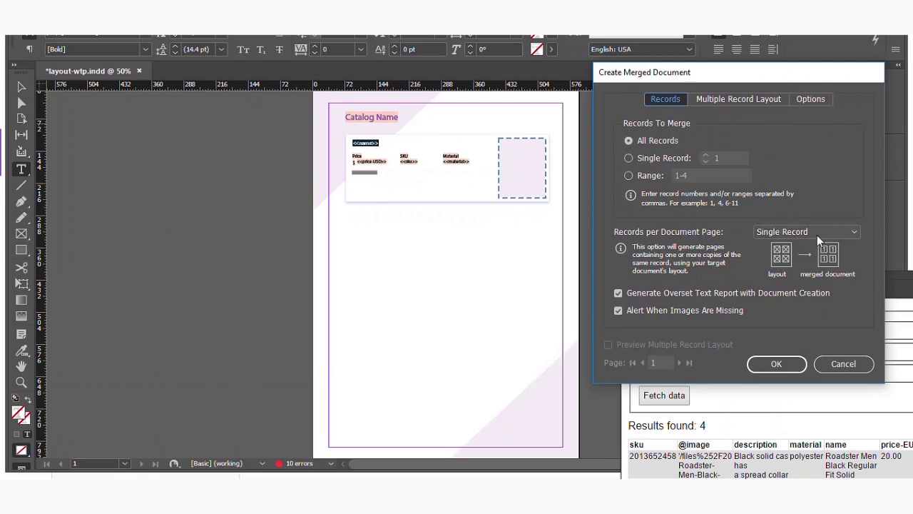
pyautogui.click(836, 233)
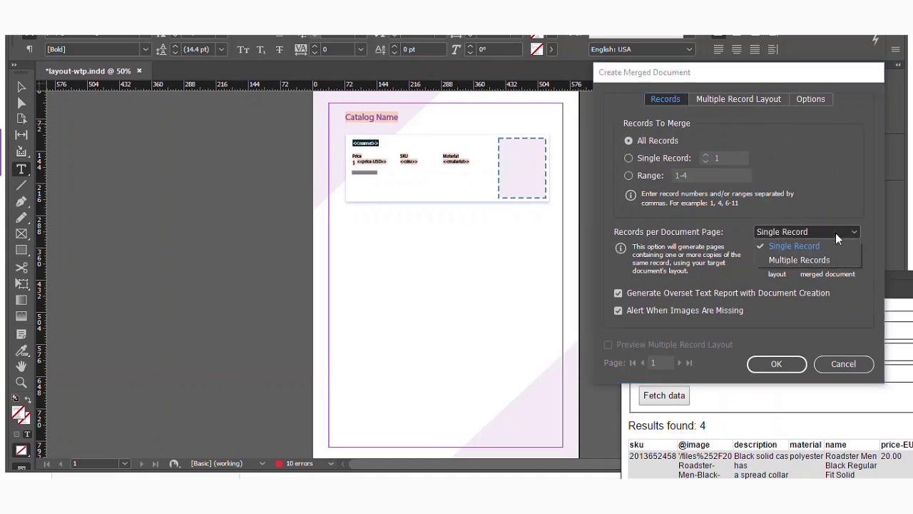
pyautogui.click(824, 256)
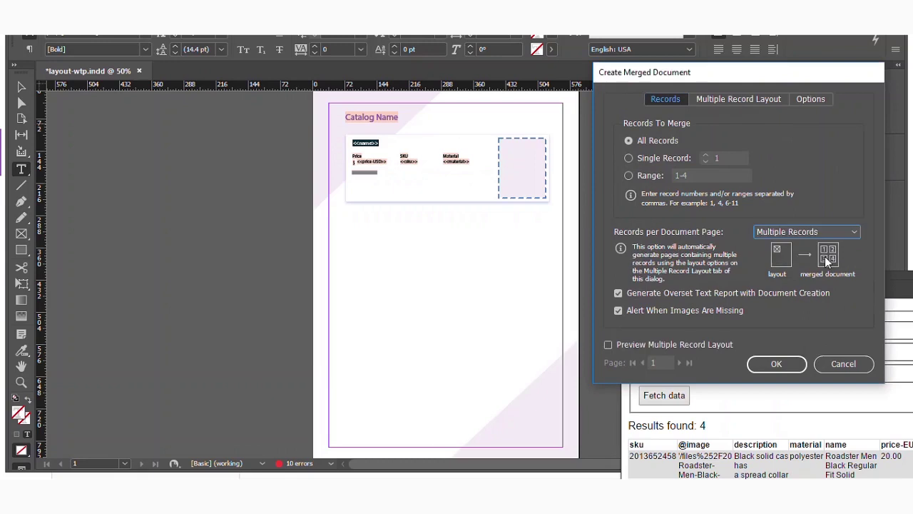
pyautogui.click(608, 345)
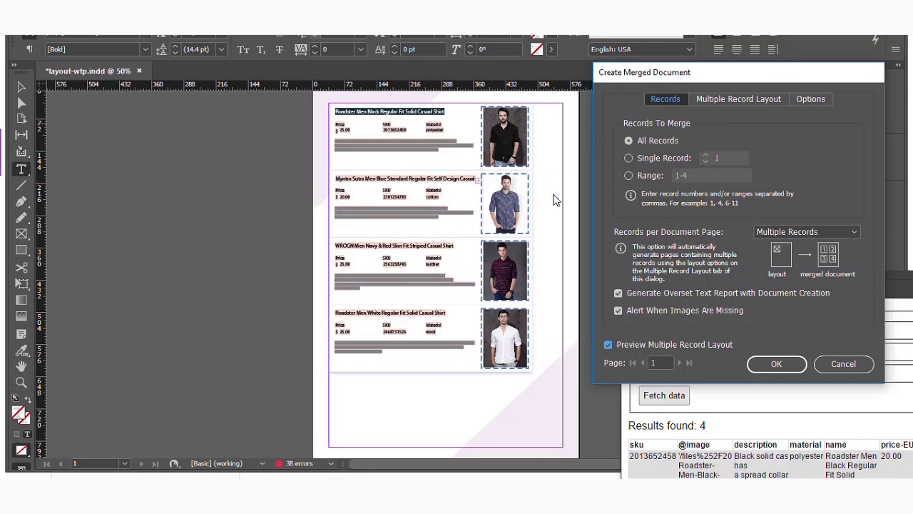
# Step: Set all linked Multiple Record Layout margins to 70 pt
pyautogui.click(741, 100)
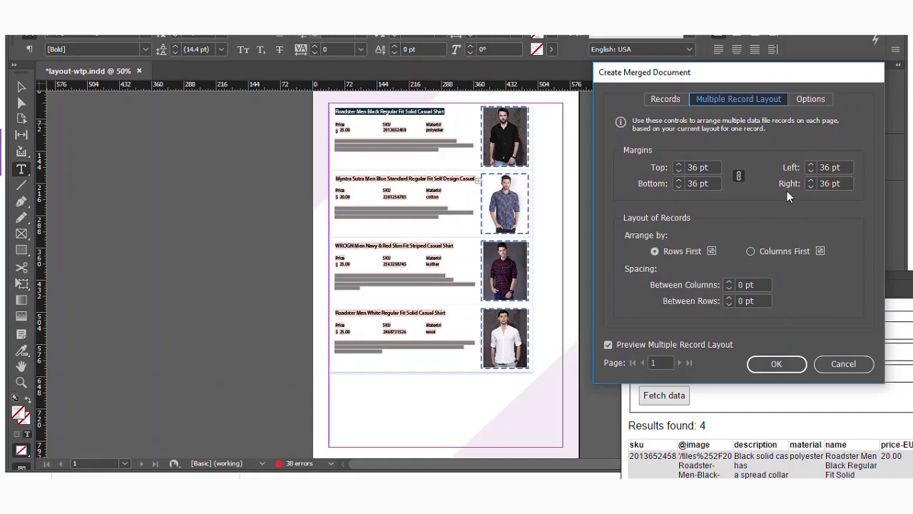
pyautogui.doubleClick(828, 183)
pyautogui.write('3')
pyautogui.press('BackSpace')
pyautogui.write('50')
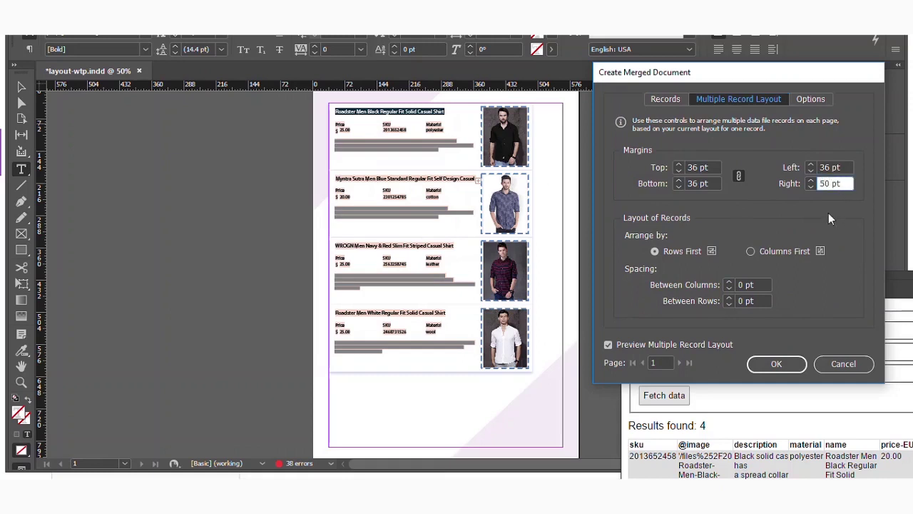
pyautogui.click(835, 168)
pyautogui.write('50')
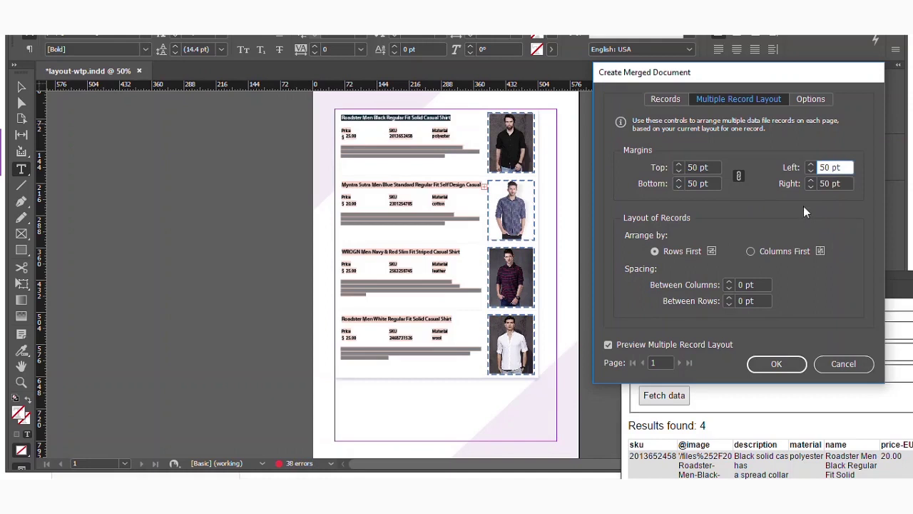
pyautogui.click(825, 184)
pyautogui.press('BackSpace')
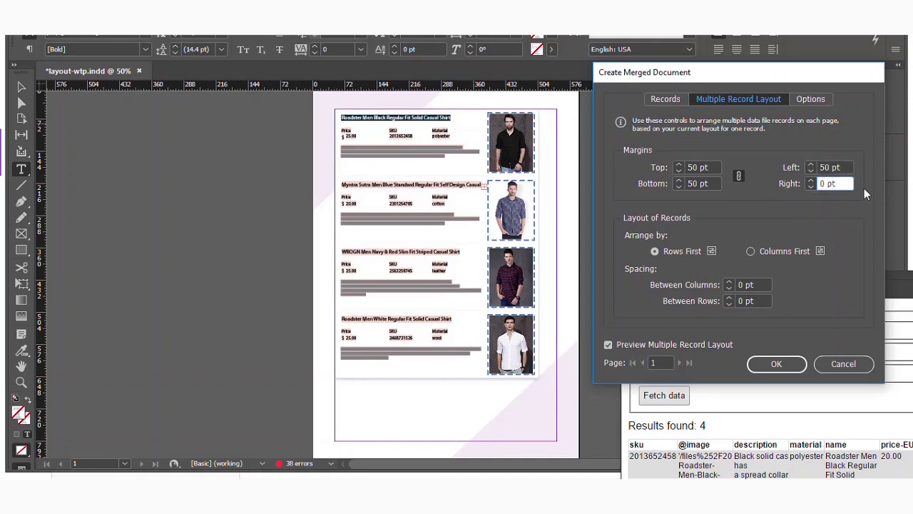
pyautogui.write('7')
pyautogui.press('Tab')
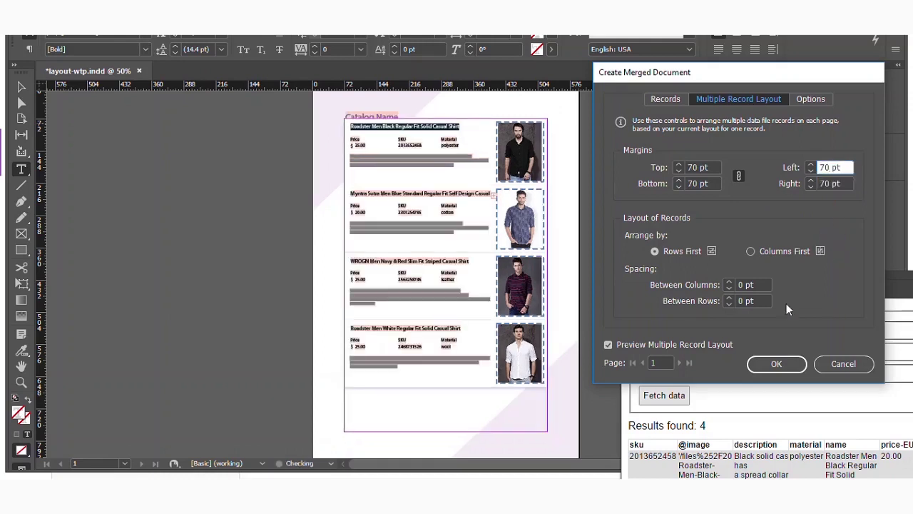
# Step: Set 20 pt between rows, raise the margins to 80 pt, and create the merged document
pyautogui.click(740, 301)
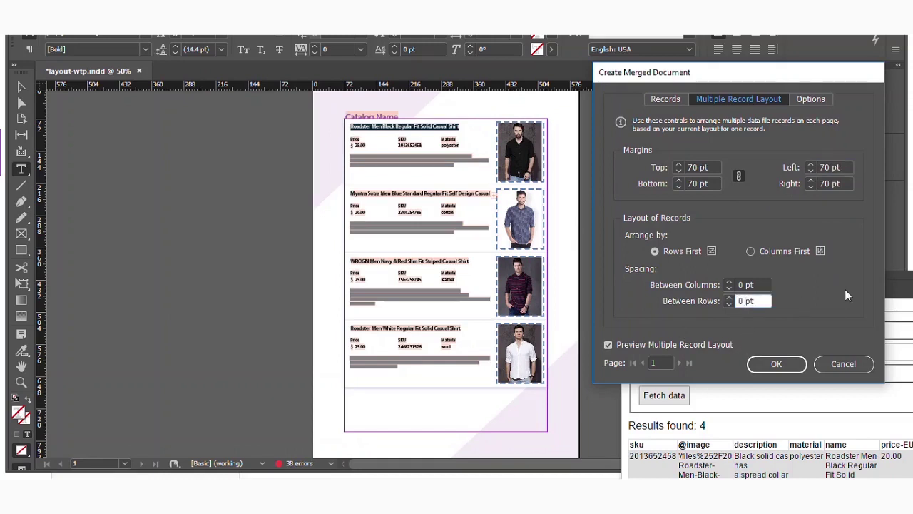
pyautogui.press('BackSpace')
pyautogui.write('20')
pyautogui.hotkey('shift', 'Tab')
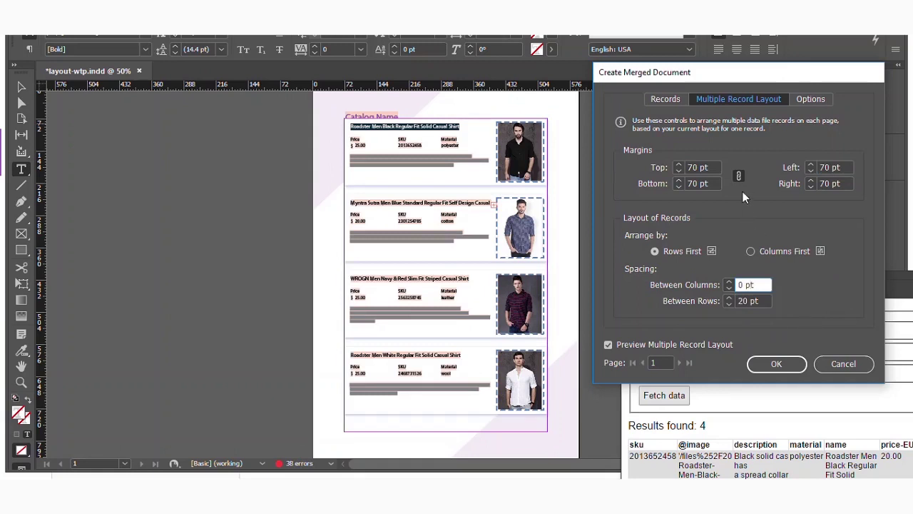
pyautogui.click(692, 183)
pyautogui.press('BackSpace')
pyautogui.write('8')
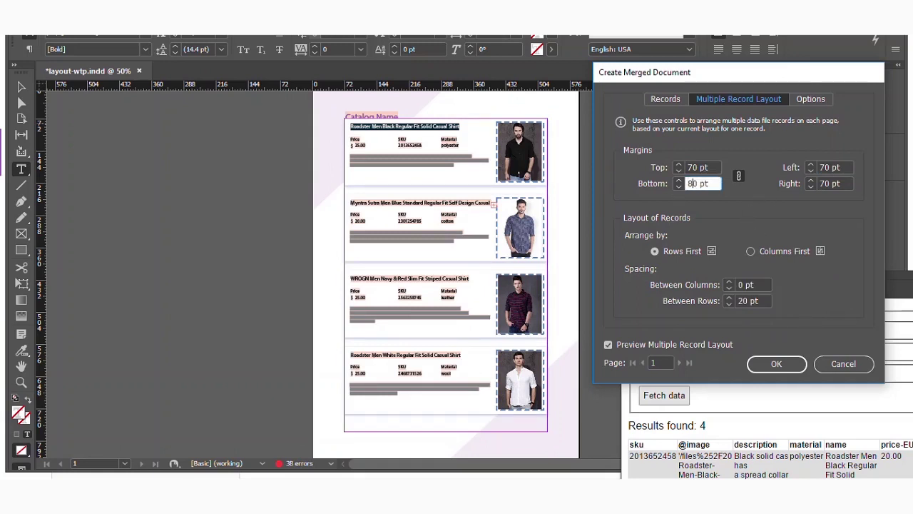
pyautogui.doubleClick(692, 167)
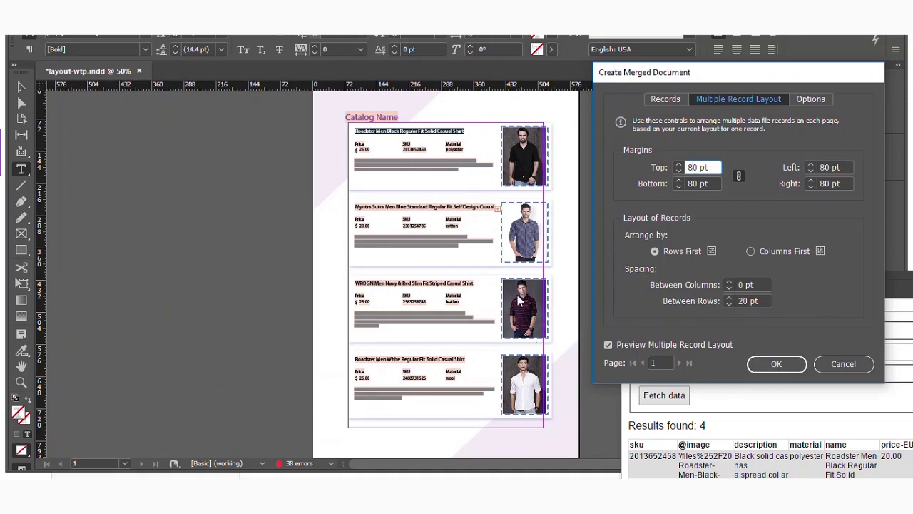
pyautogui.click(772, 363)
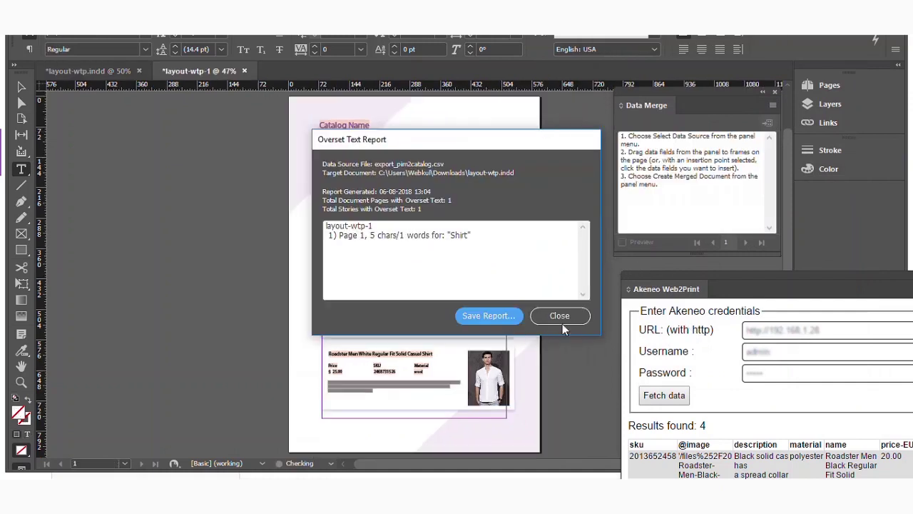
# Step: Close the Overset Text Report to reveal the four-shirt layout-wtp-1 page
pyautogui.click(560, 316)
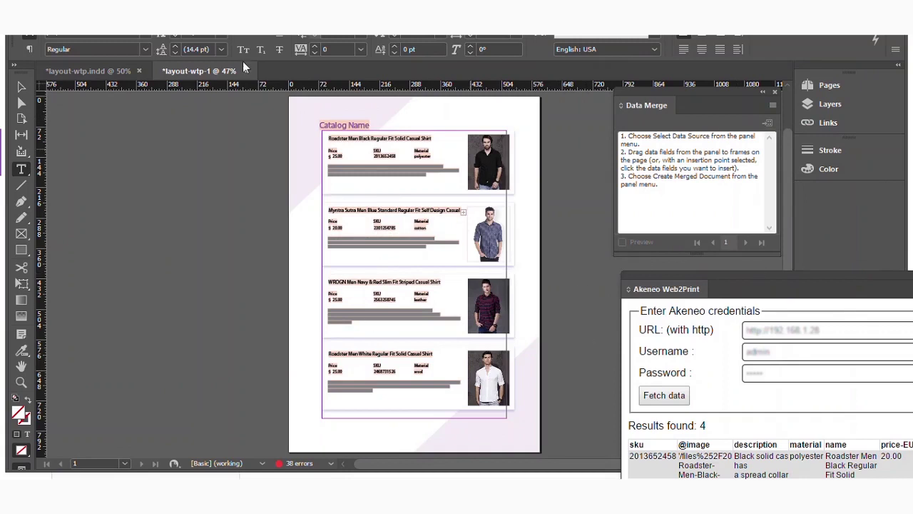
pyautogui.click(44, 26)
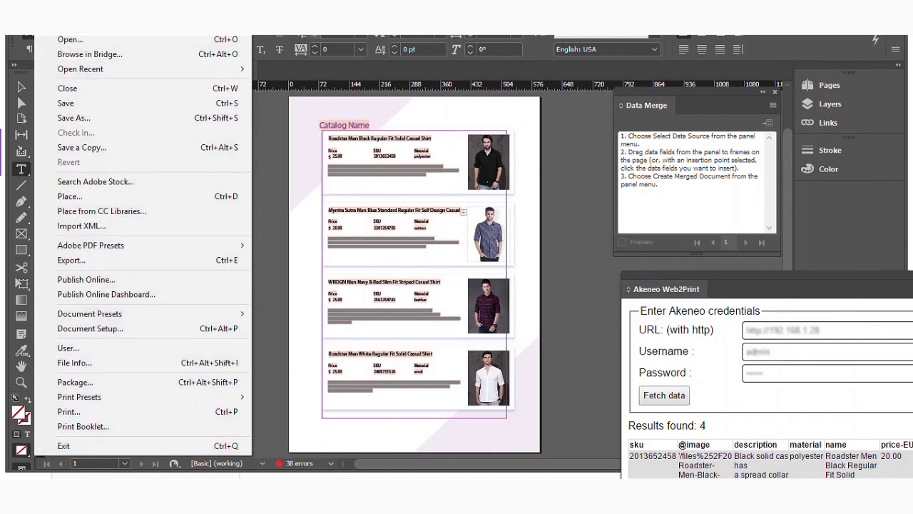
# Step: Export the catalog as Adobe PDF (Print) to the Desktop as layout-wtp-1.pdf
pyautogui.click(140, 261)
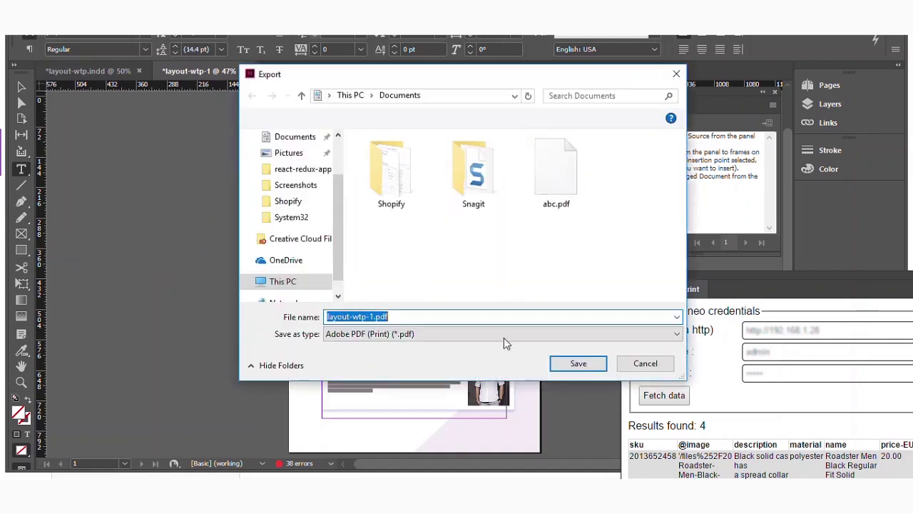
pyautogui.click(400, 335)
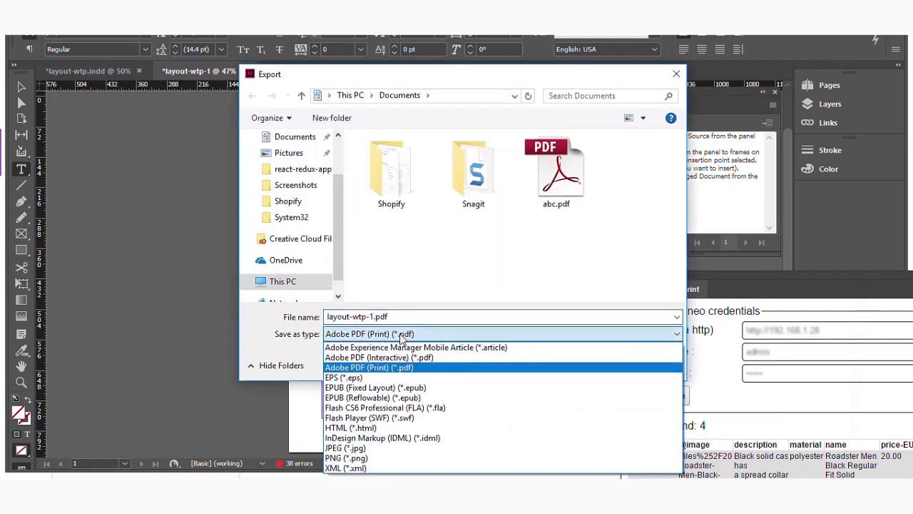
pyautogui.click(390, 368)
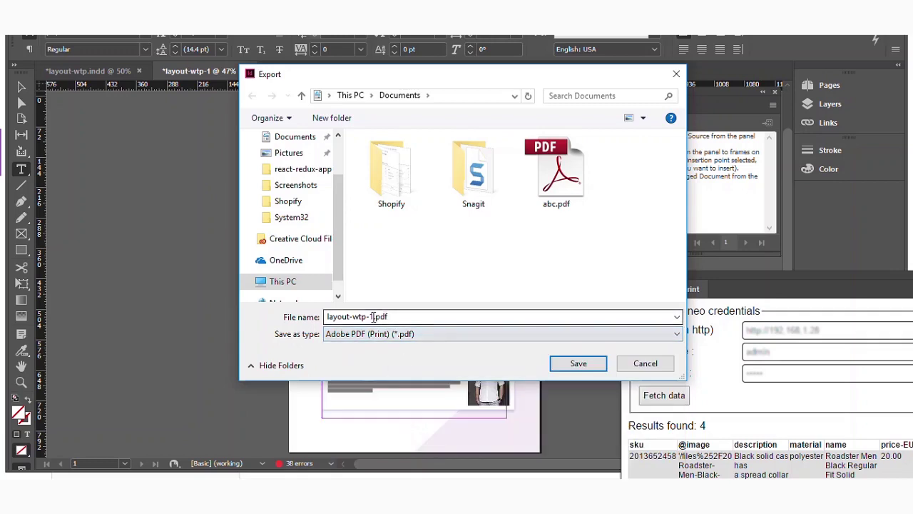
pyautogui.scroll(2, 307, 206)
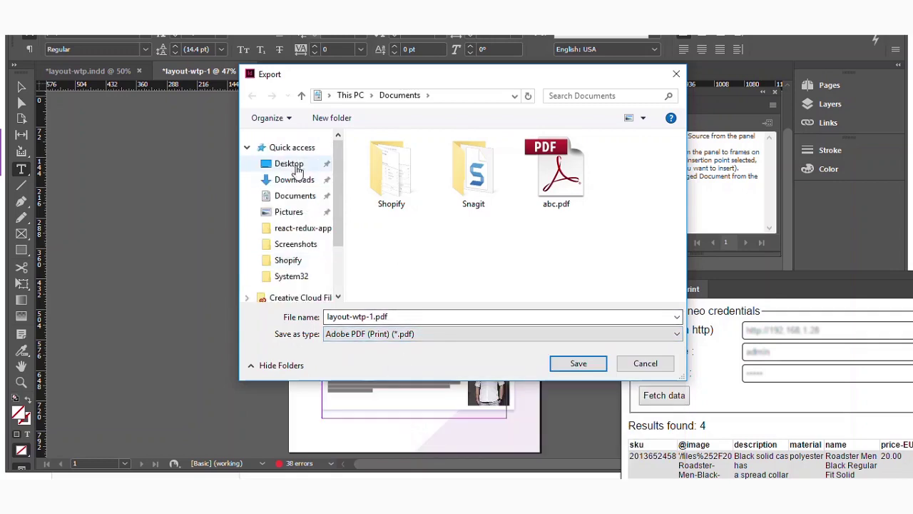
pyautogui.click(288, 164)
pyautogui.click(579, 363)
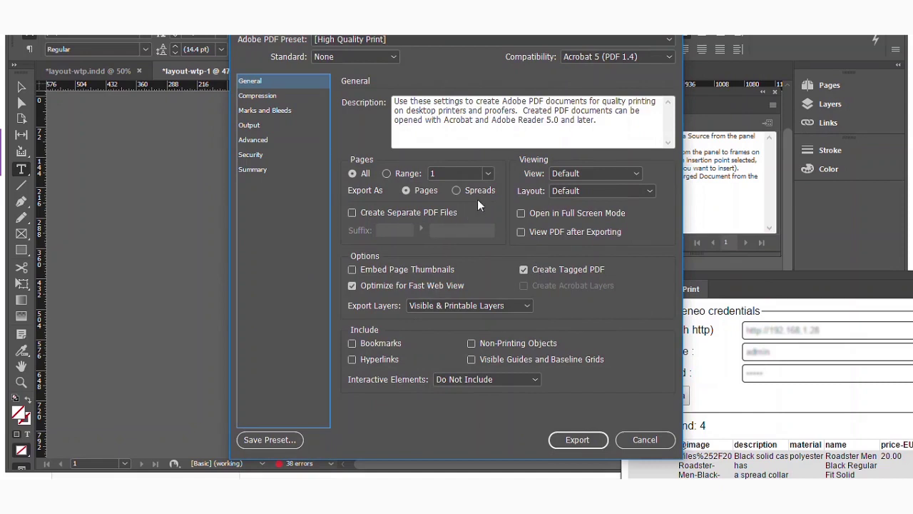
# Step: Export with High Quality Print settings, accepting the overset warning and dismissing the missing fonts notice
pyautogui.click(574, 438)
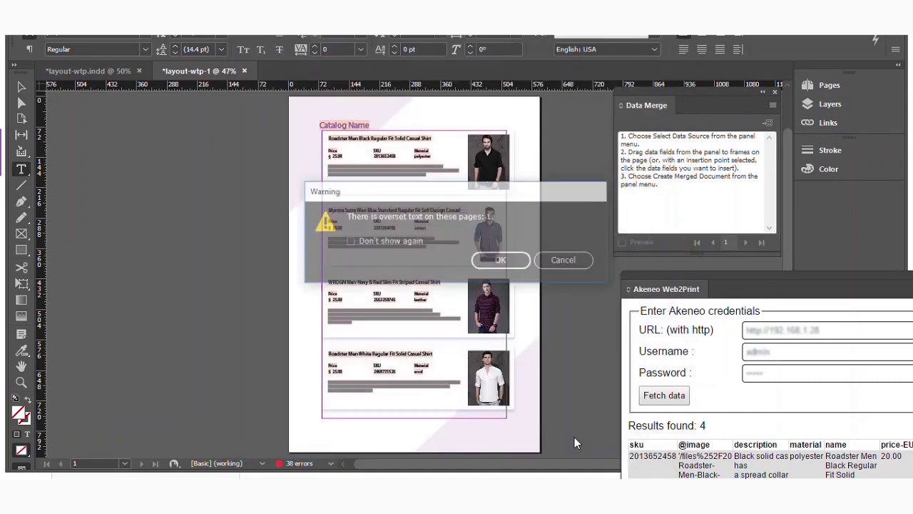
pyautogui.click(526, 262)
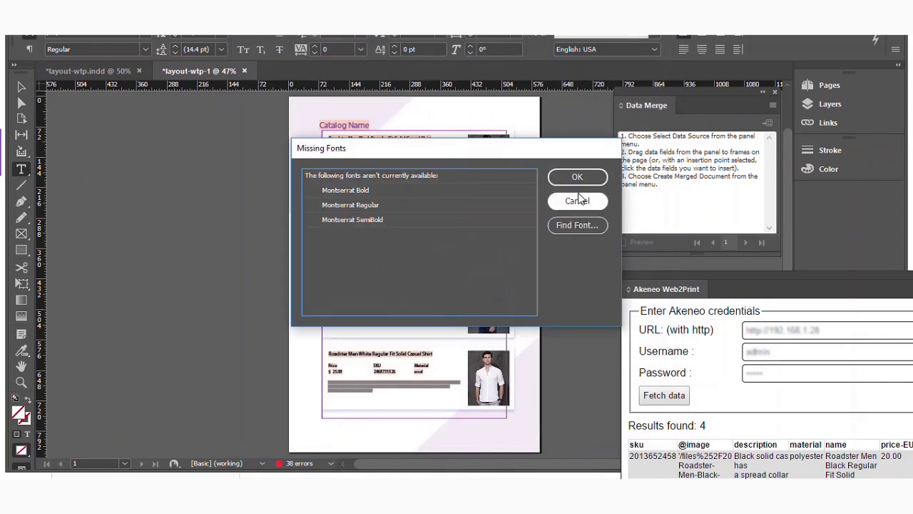
pyautogui.click(577, 200)
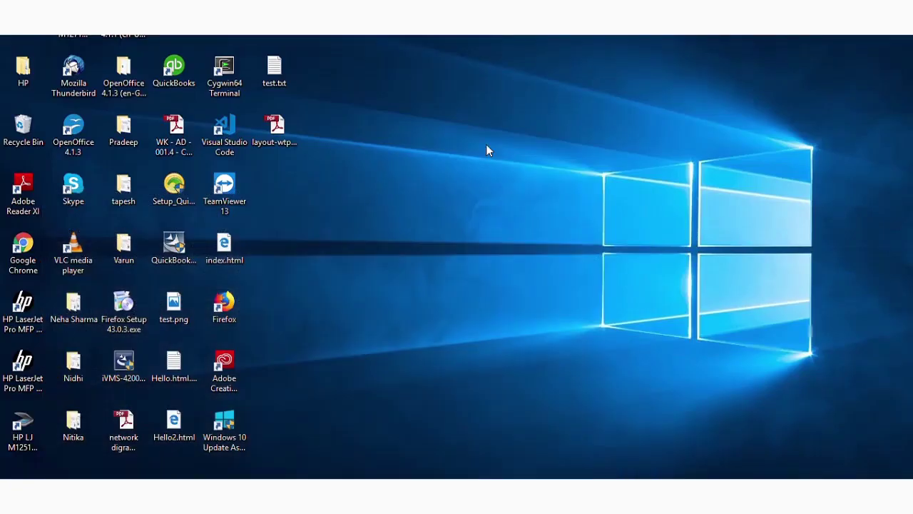
# Step: Open layout-wtp-1.pdf from the desktop
pyautogui.click(276, 130)
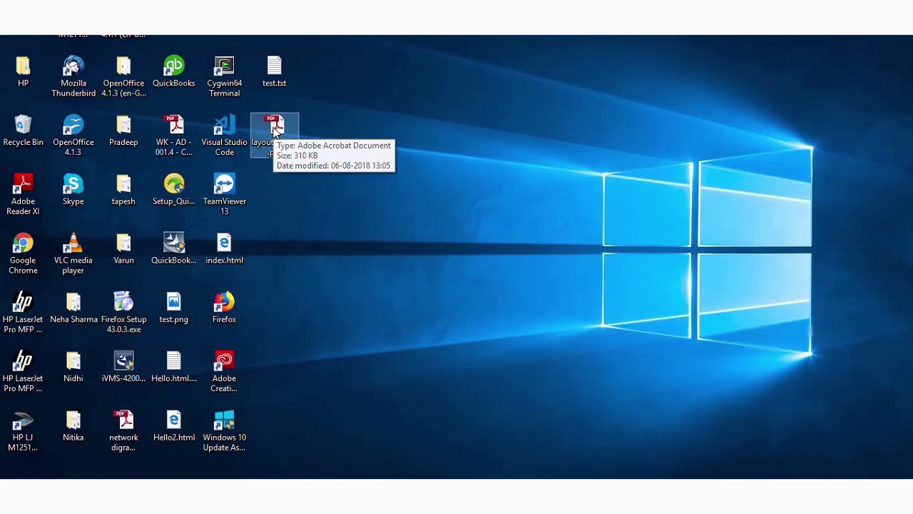
pyautogui.doubleClick(275, 130)
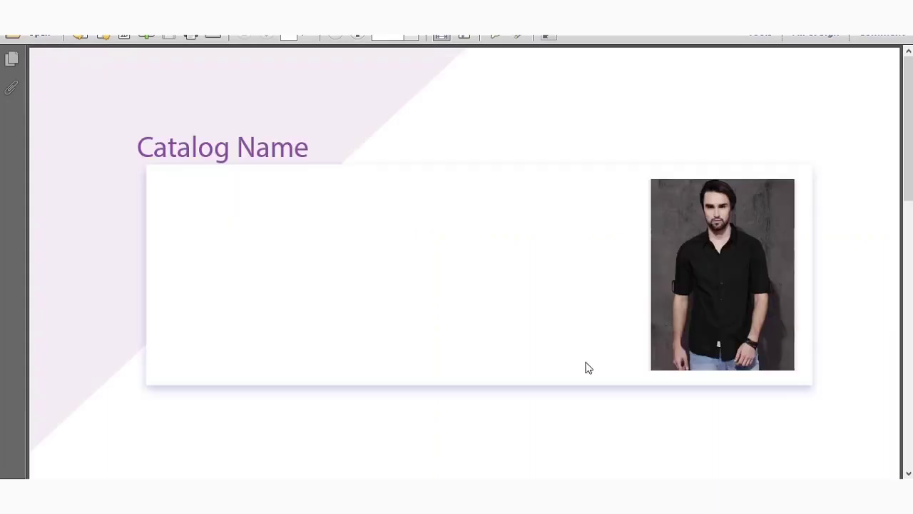
# Step: Scroll through the PDF to check each shirt card's name, price, SKU and photo
pyautogui.scroll(-10, 489, 330)
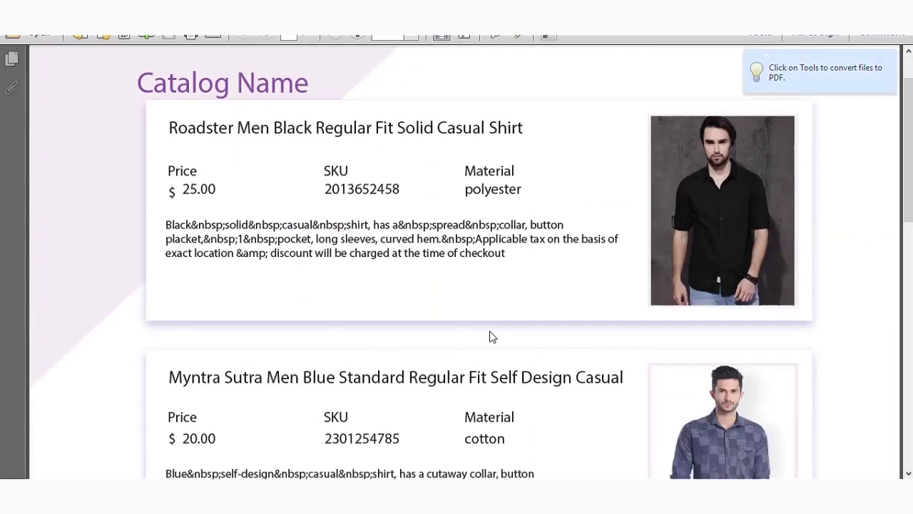
pyautogui.scroll(-10, 491, 337)
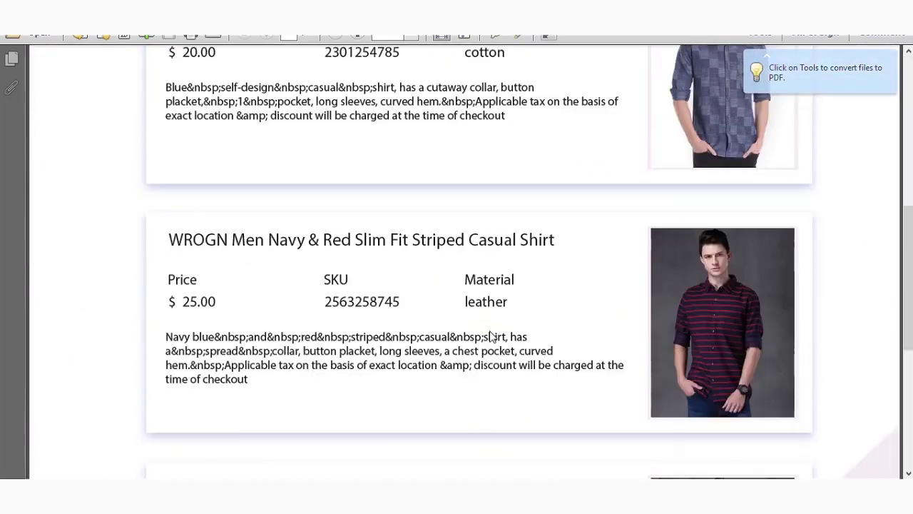
pyautogui.scroll(-4, 491, 336)
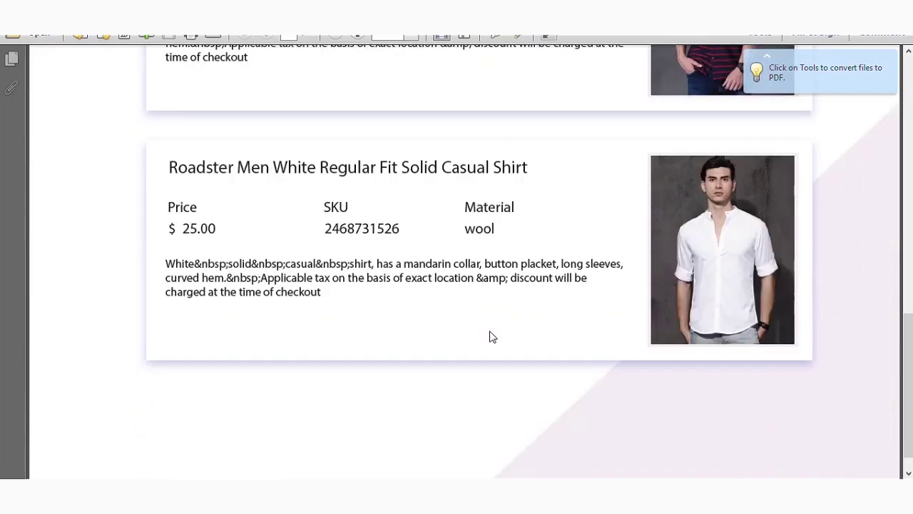
pyautogui.scroll(5, 489, 334)
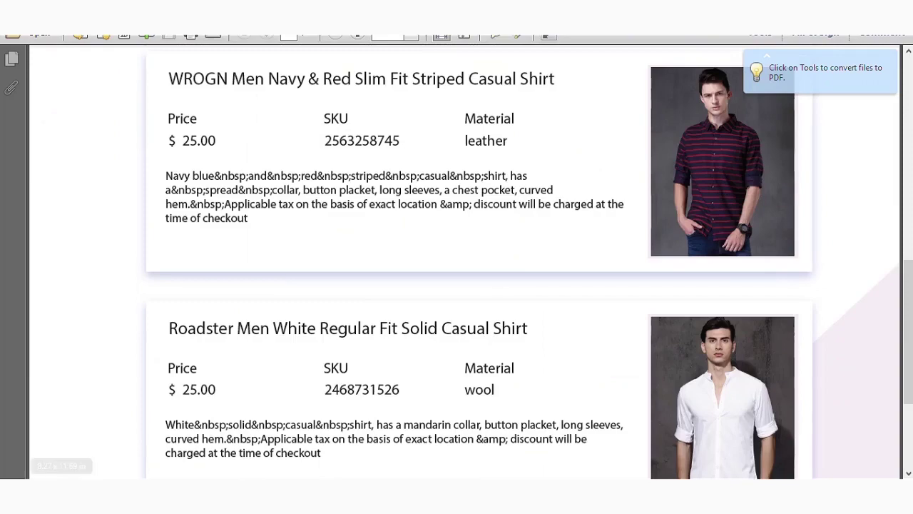